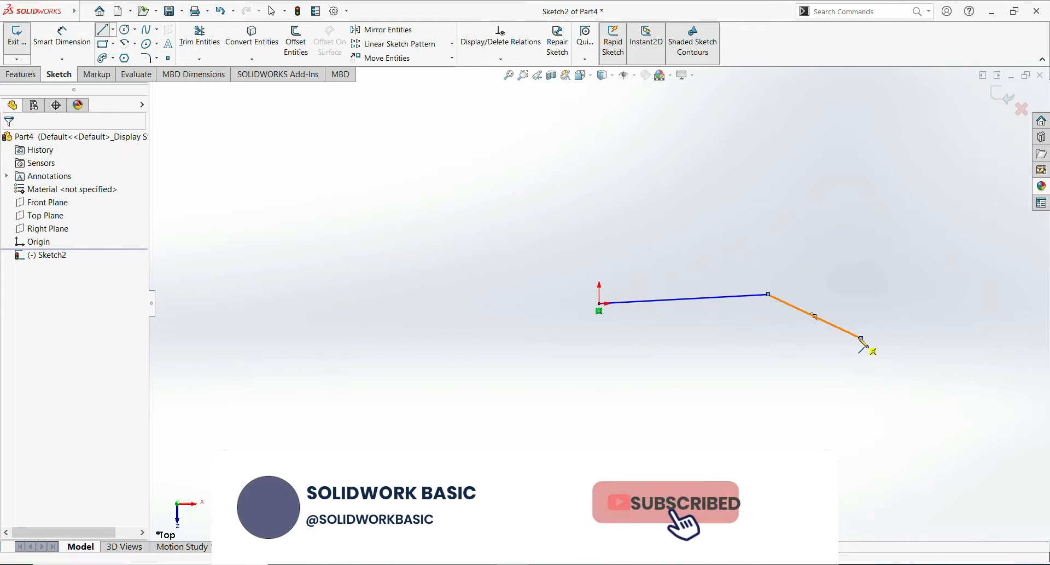
Finish the bent bar outline with connected lines, closing it at the origin with a vertical end about 10 mm high.
left_click(860, 337)
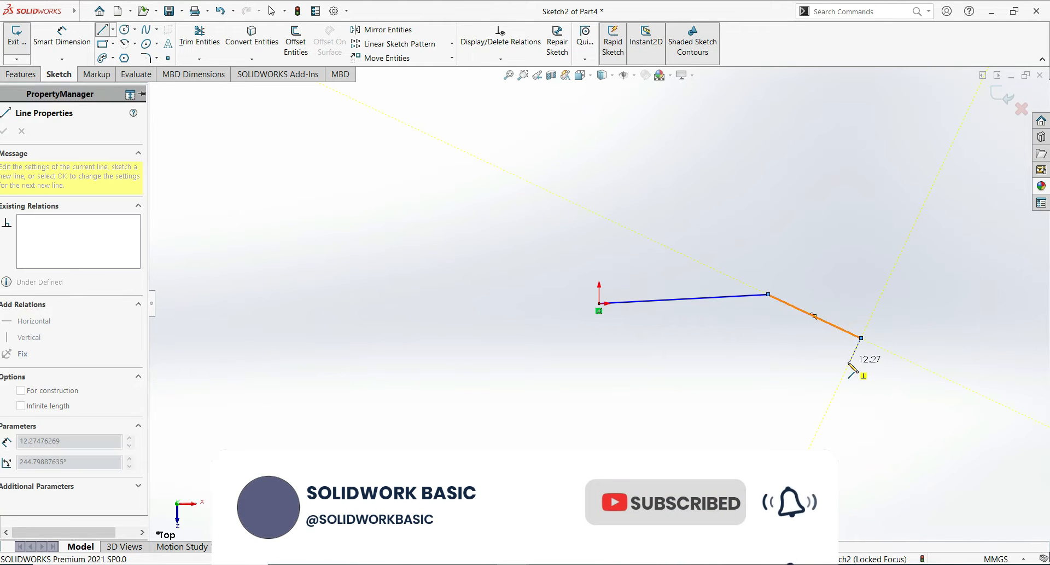
left_click(848, 362)
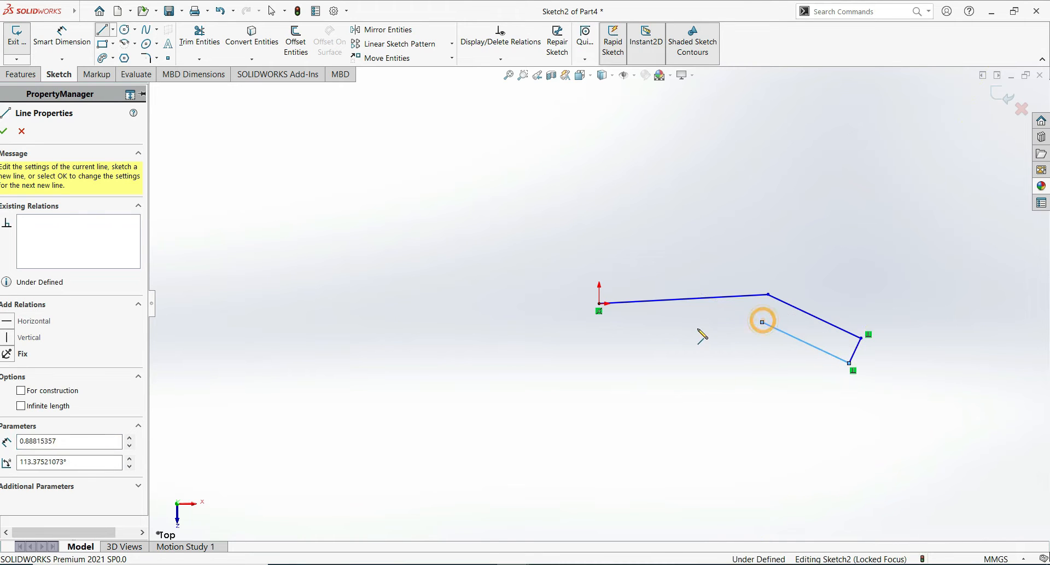
left_click(762, 321)
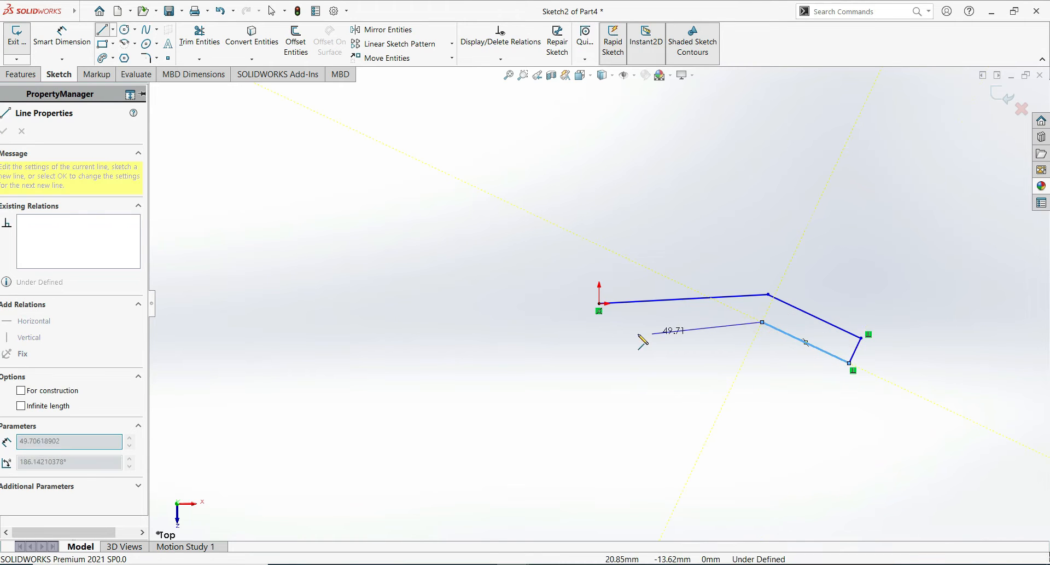
left_click(600, 325)
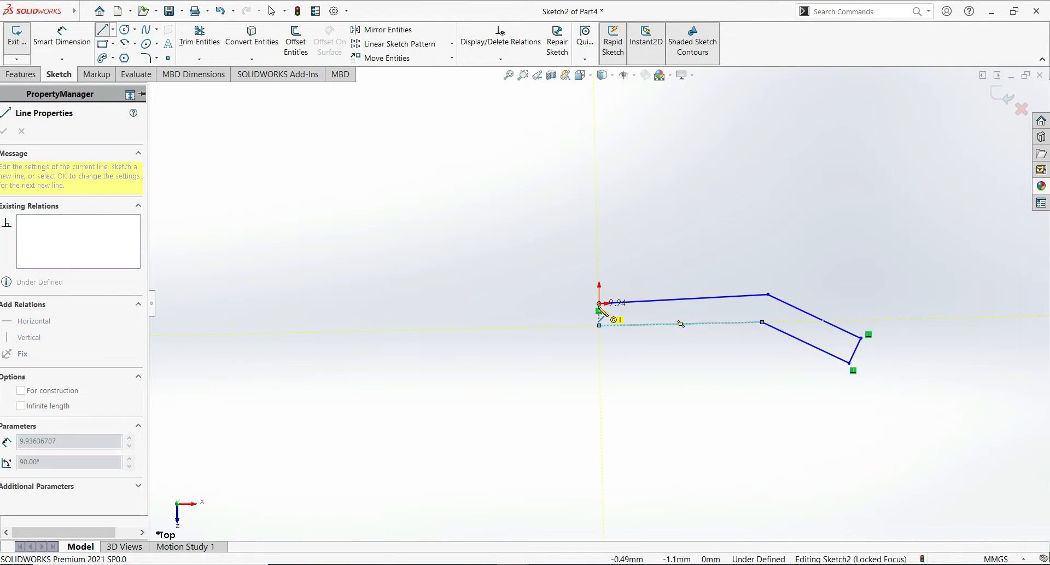
left_click(600, 303)
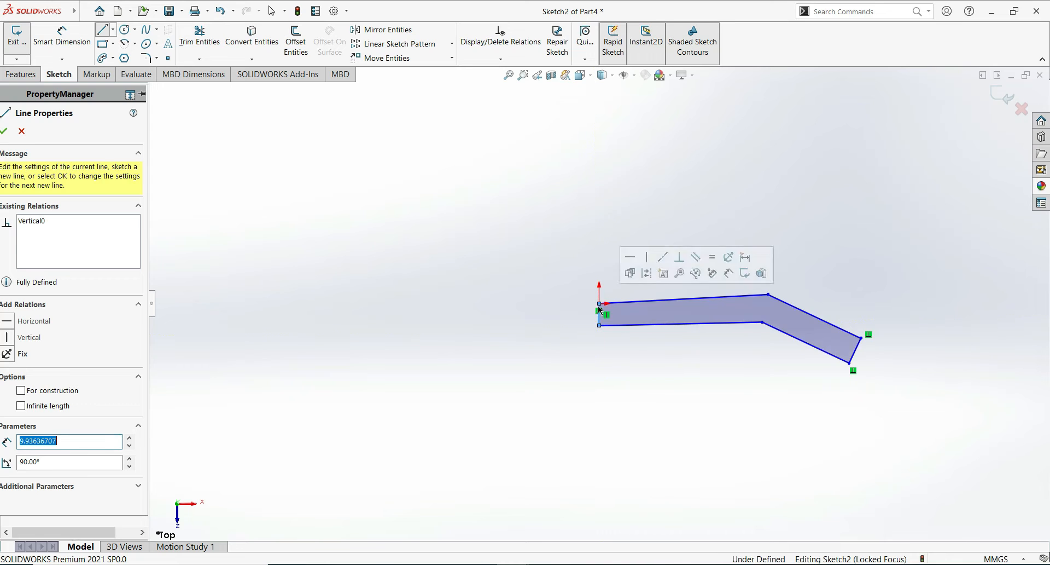
left_click(4, 132)
key("Escape")
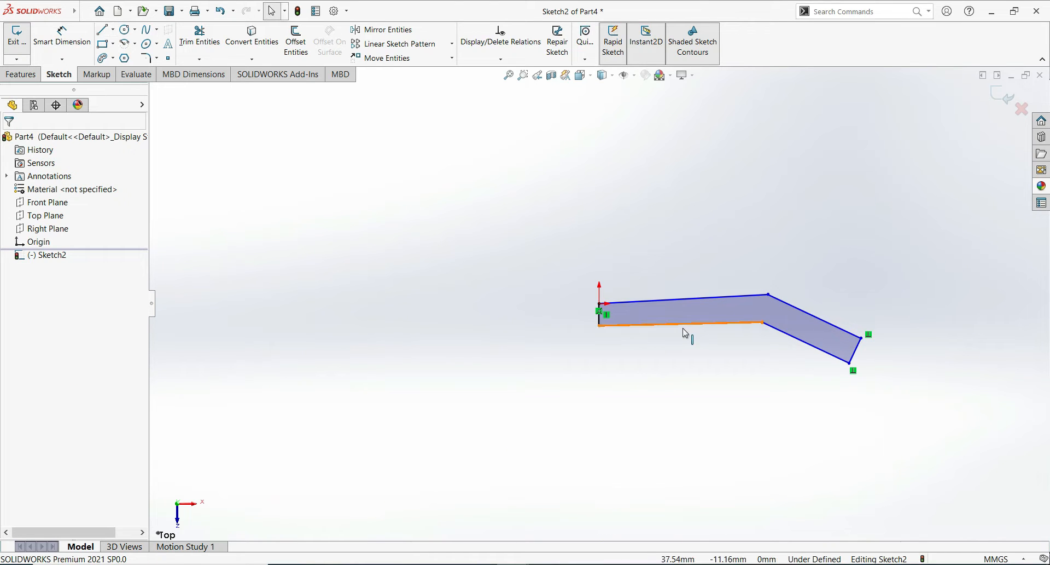
Make the lower and upper long lines of the outline horizontal.
left_click(685, 324)
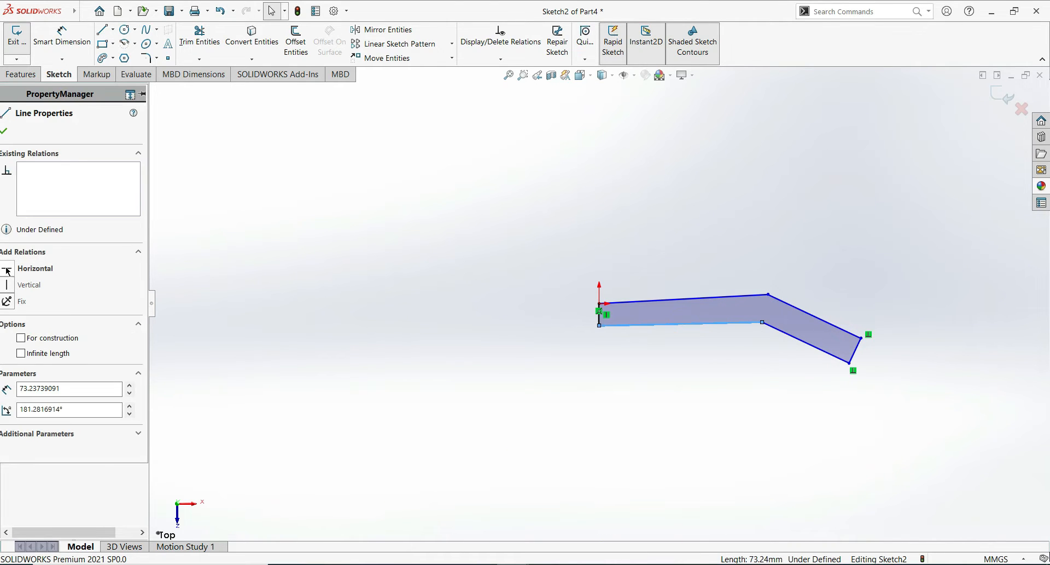
left_click(7, 269)
left_click(714, 297, "ctrl")
left_click(9, 326)
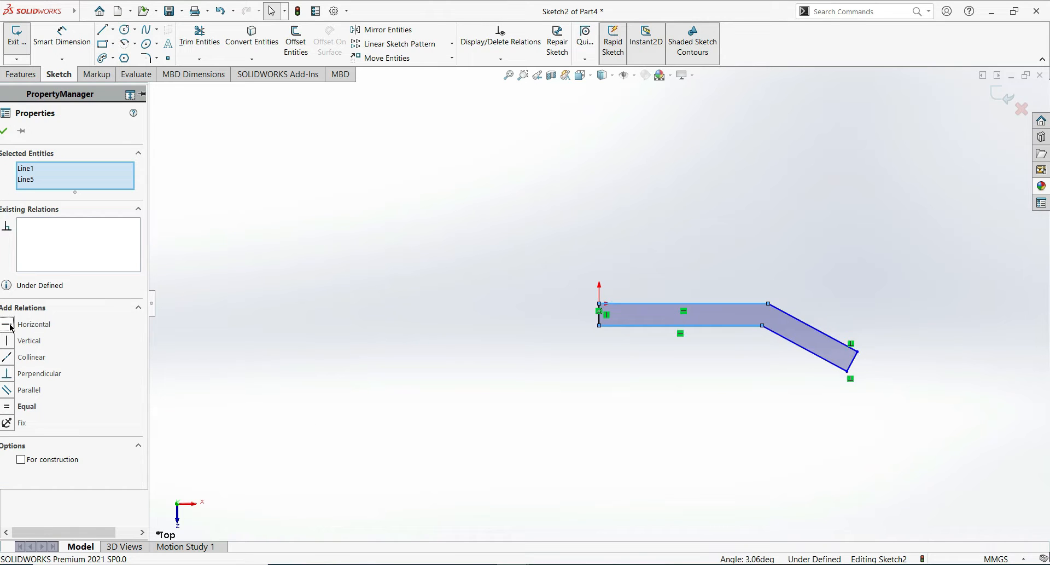
left_click(364, 520)
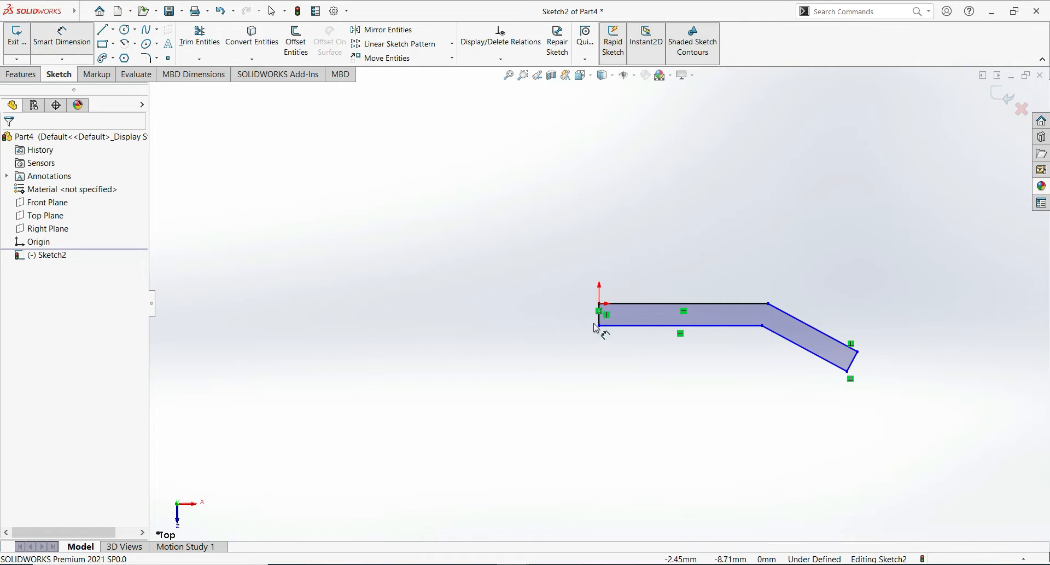
Dimension the vertical end at the origin to 10 mm.
left_click(599, 316)
left_click(521, 313)
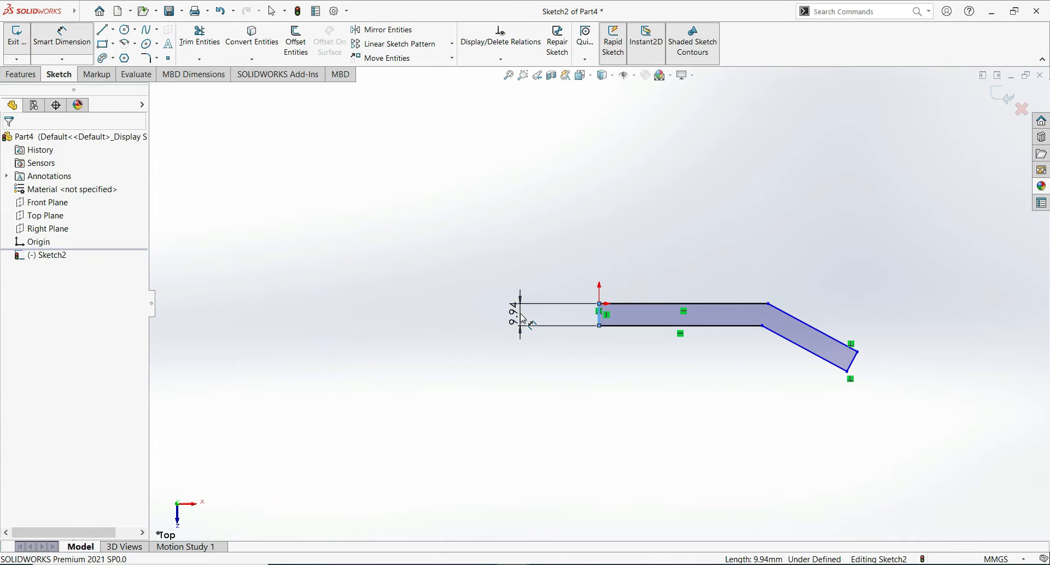
type("10")
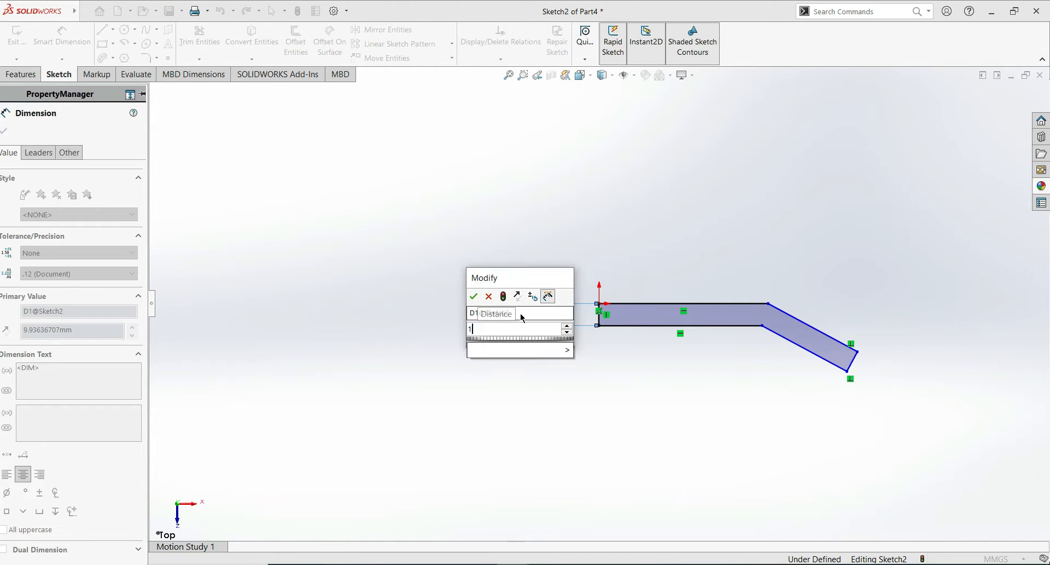
key("Return")
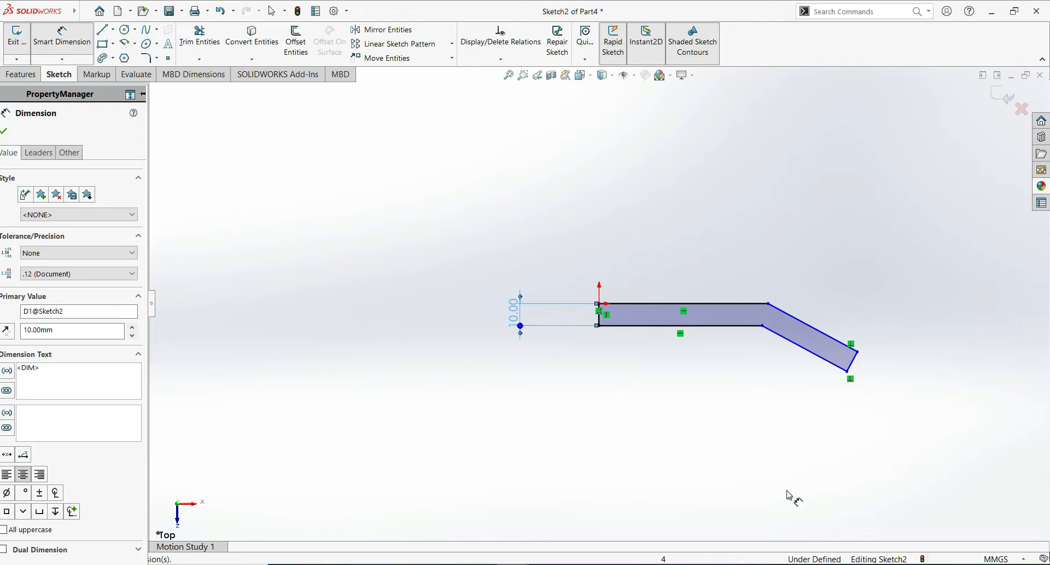
Dimension the angle between the lower horizontal line and the lower slanted line to 135°.
left_click(740, 327)
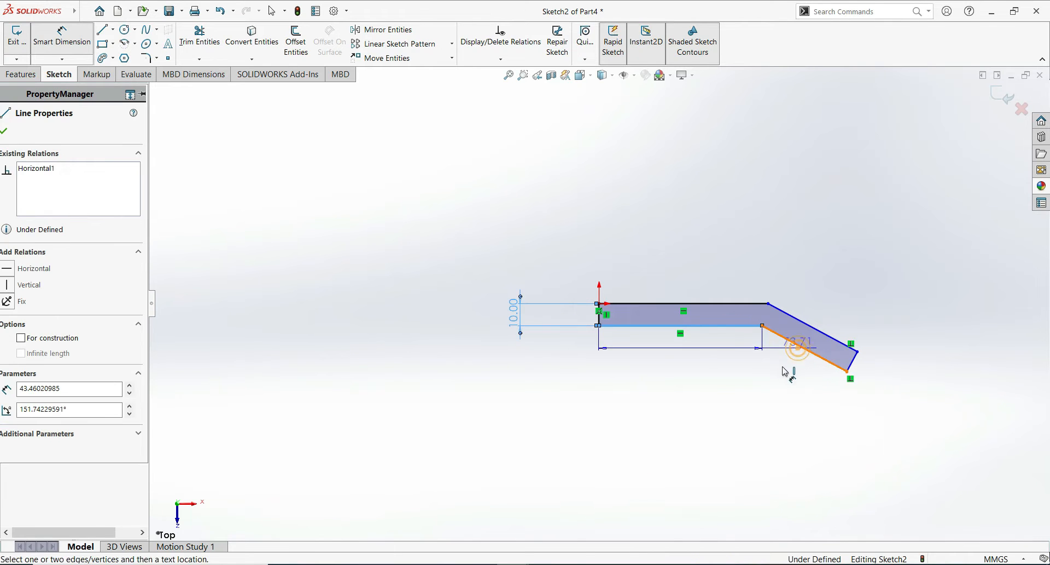
left_click(793, 346)
left_click(776, 385)
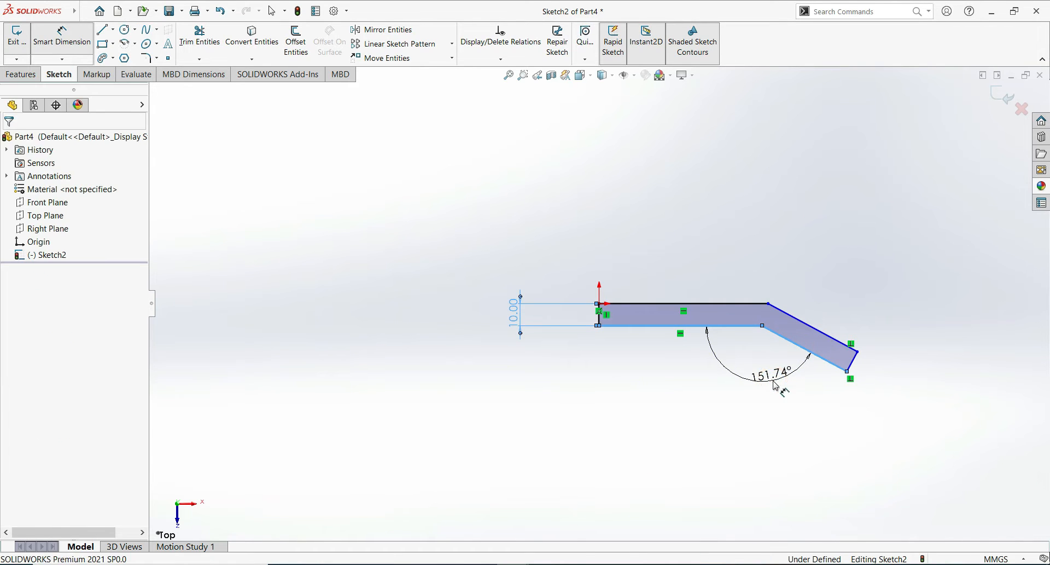
type("13")
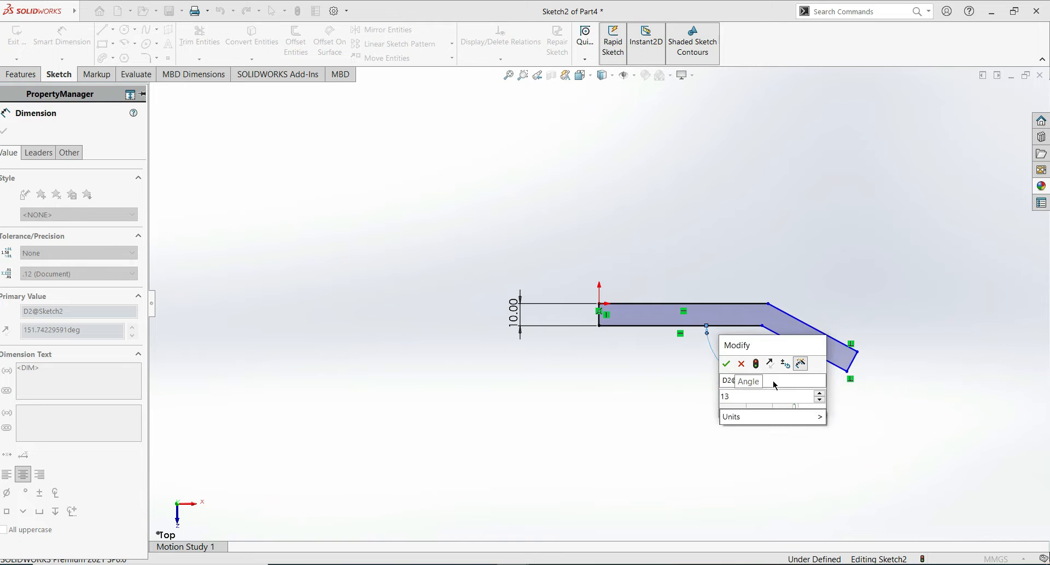
type("5")
key("Return")
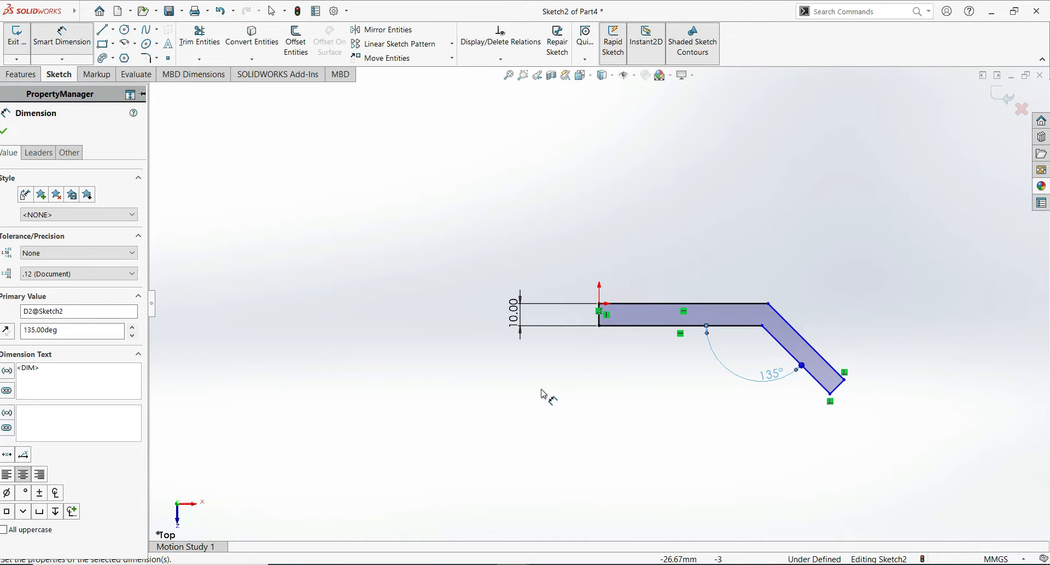
left_click(6, 132)
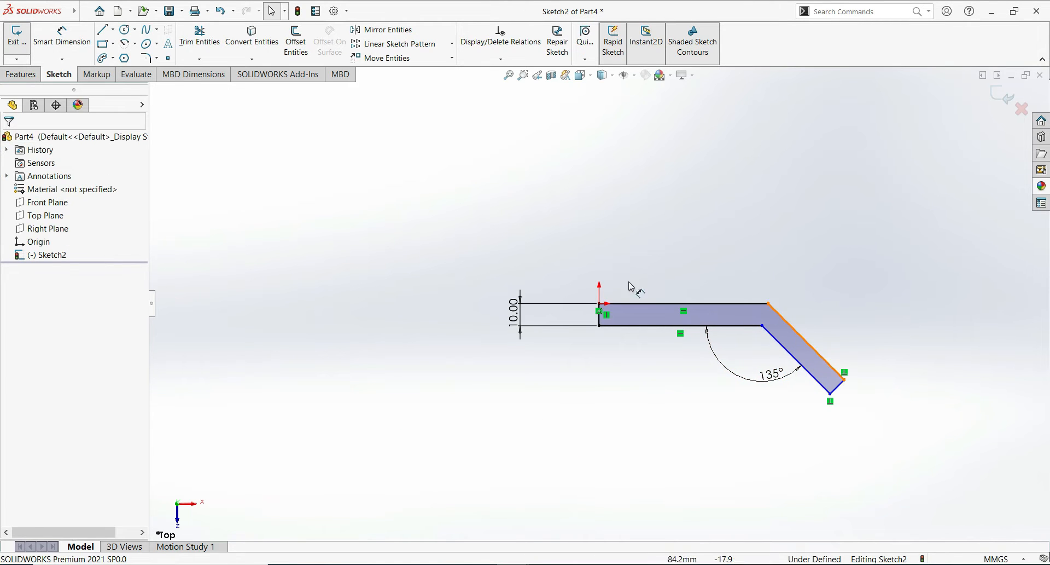
Dimension the outer slanted line to an aligned length of 45 mm.
left_click(43, 46)
left_click(866, 332)
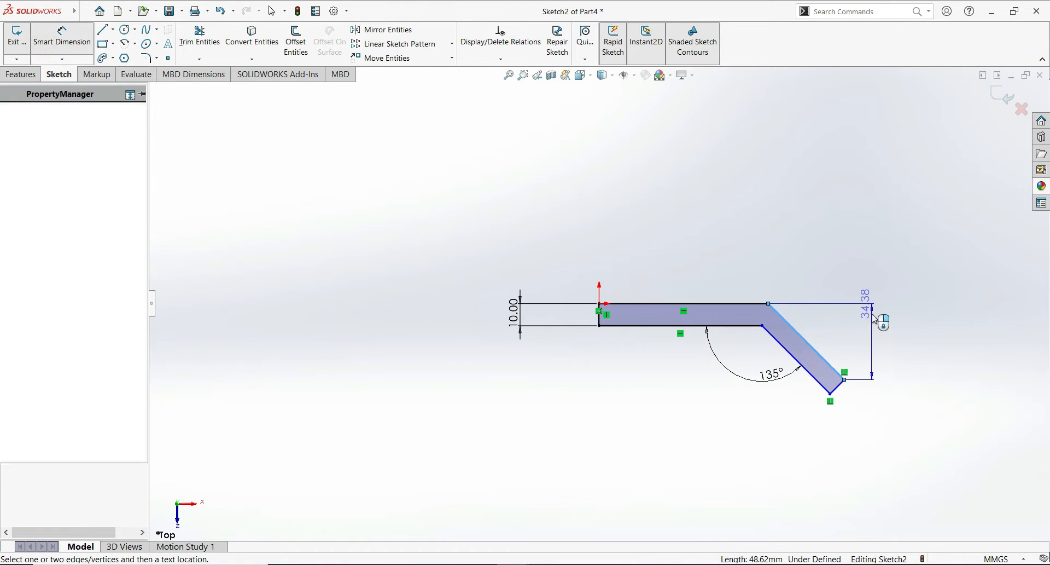
left_click(874, 278)
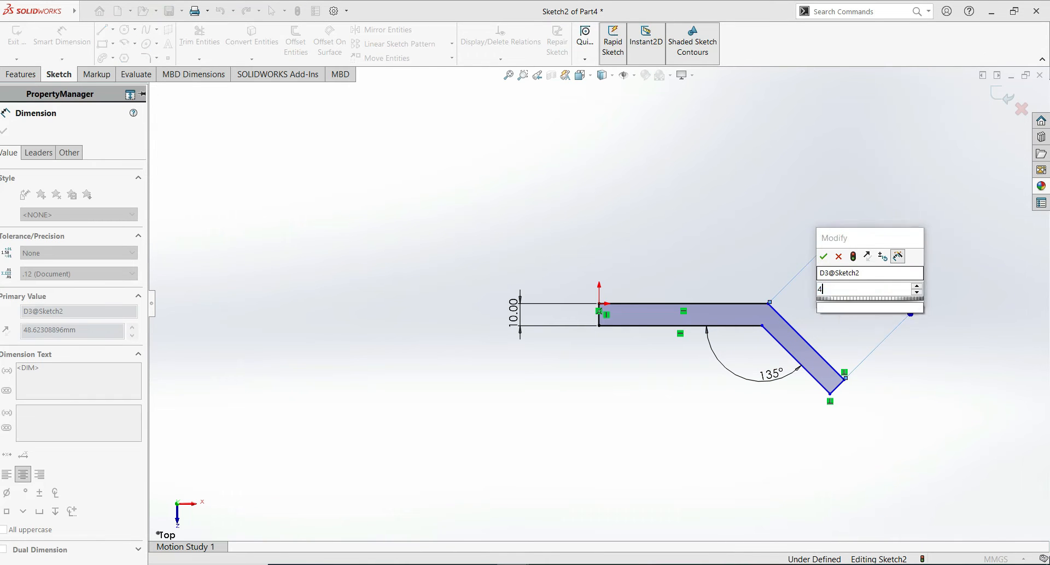
key("Return")
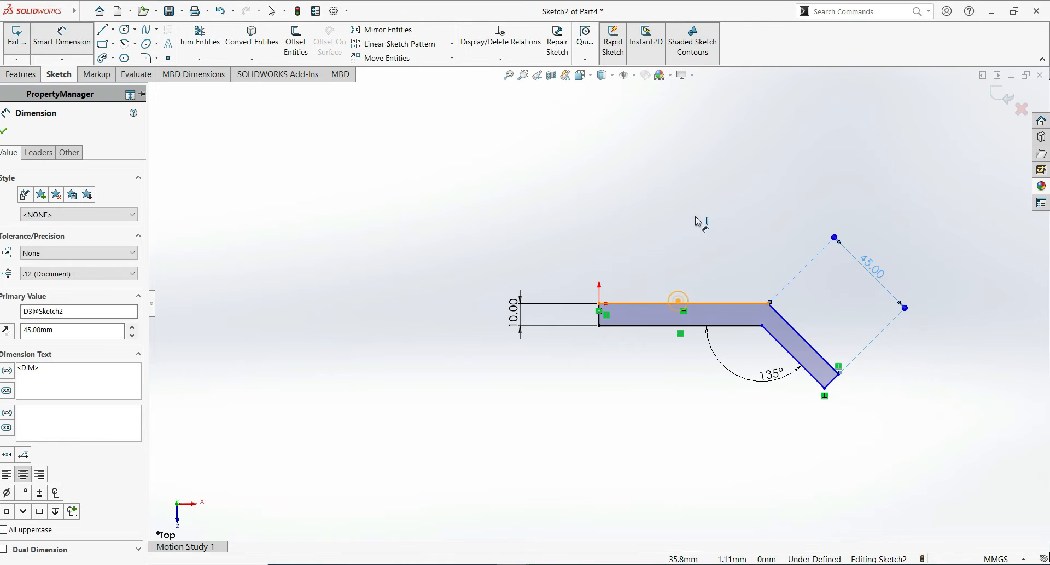
Dimension the upper horizontal line to 90 mm.
left_click(695, 192)
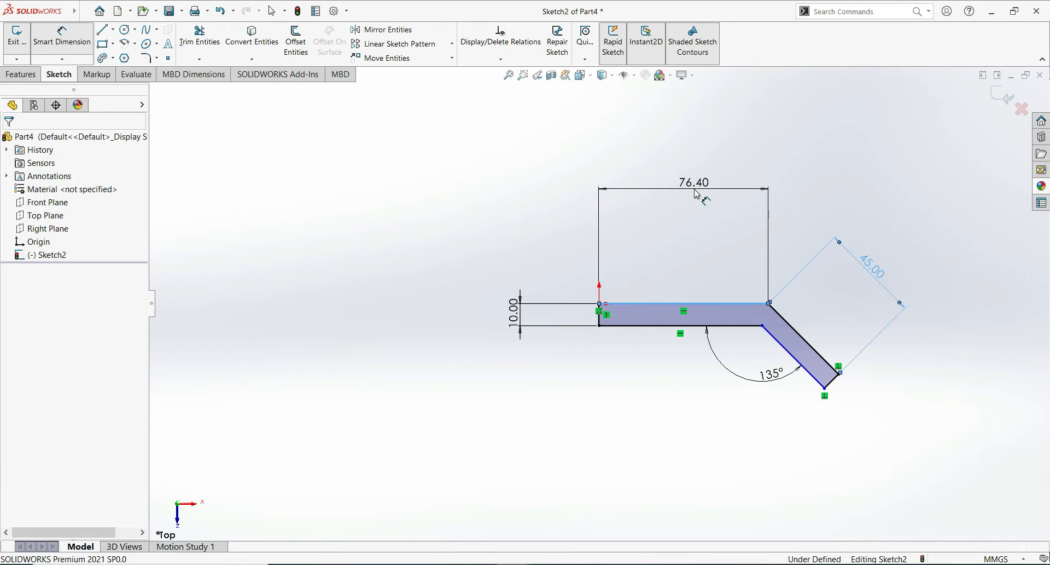
left_click(696, 191)
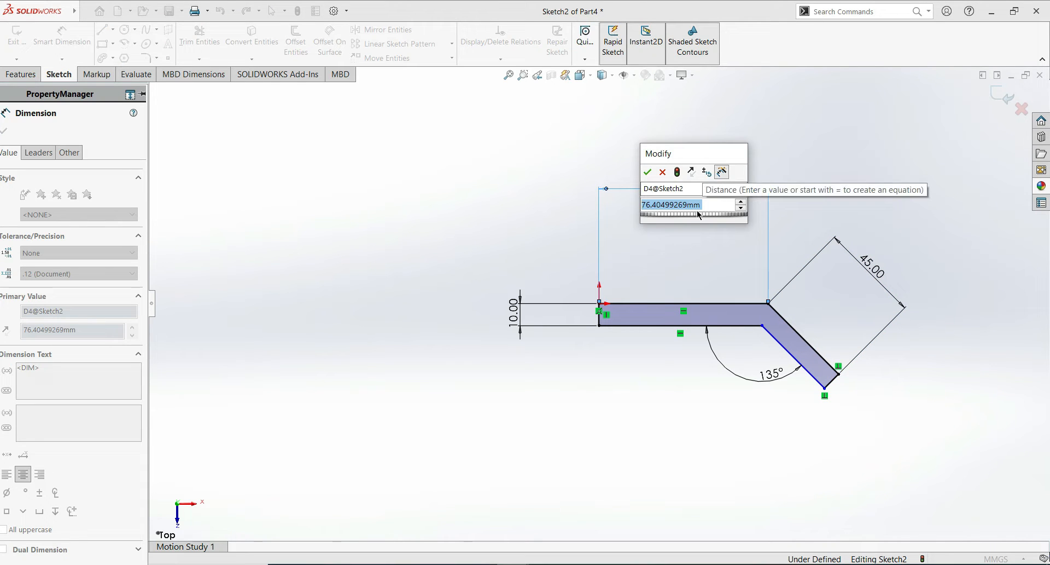
type("90")
key("Return")
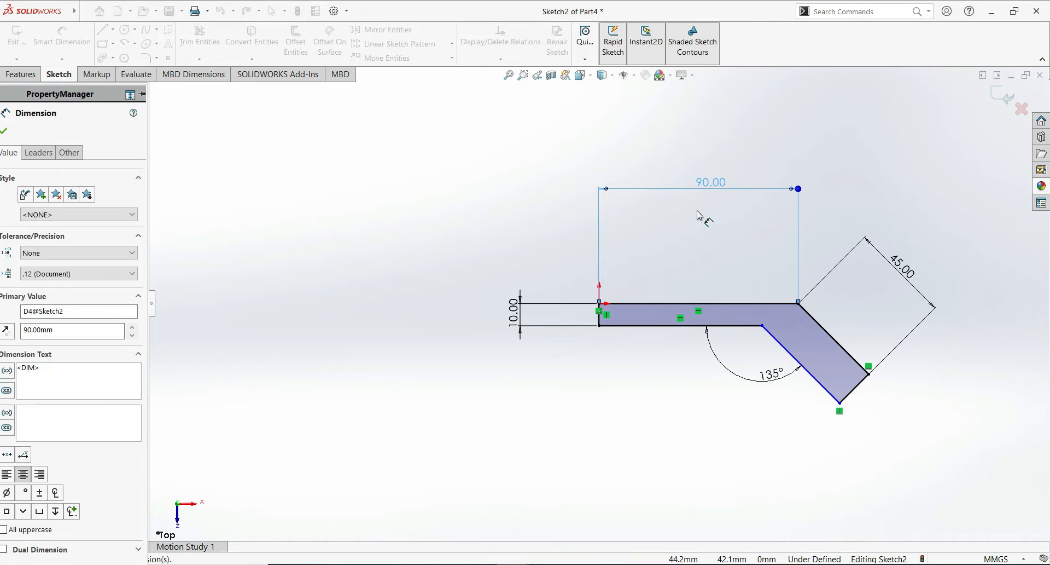
Dimension the distance between the two parallel slanted lines to 10 mm.
left_click(826, 332)
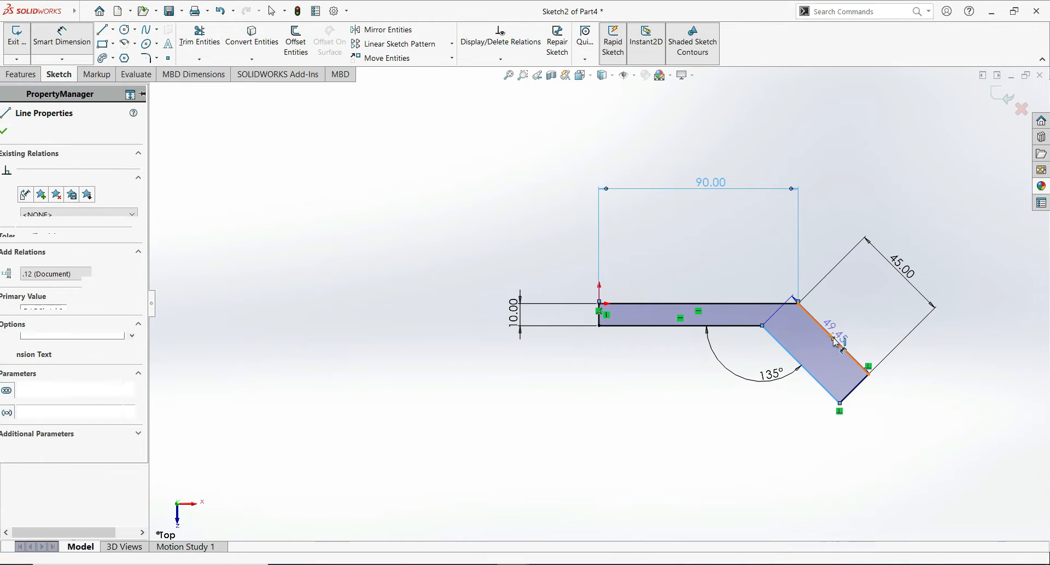
left_click(911, 438)
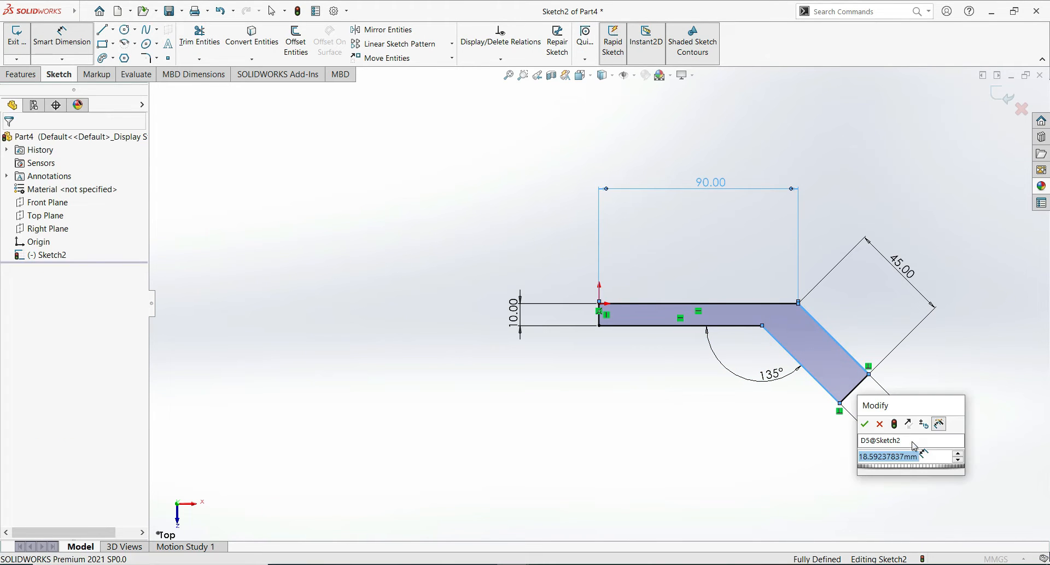
key("Return")
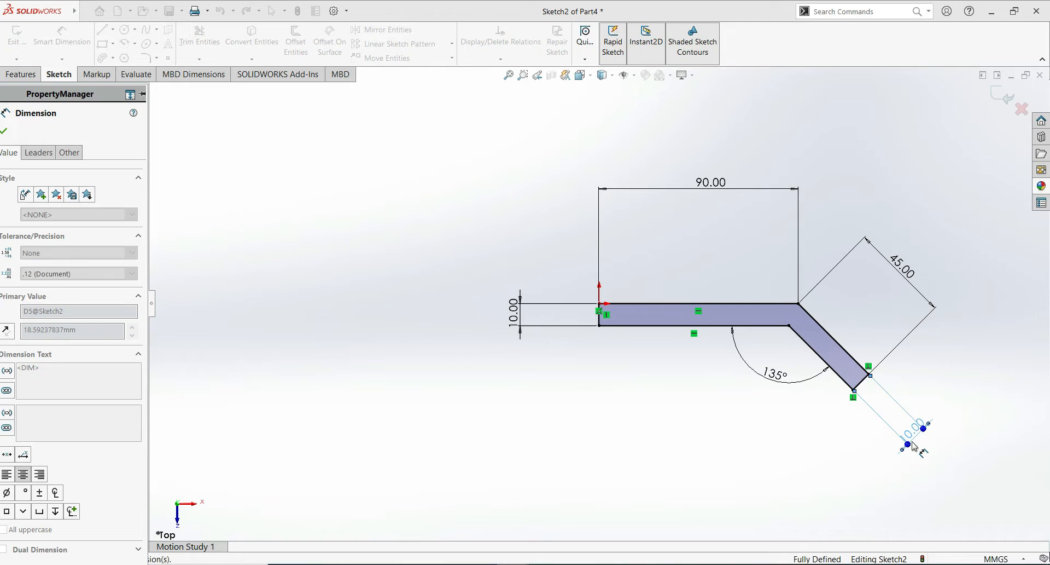
left_click(3, 132)
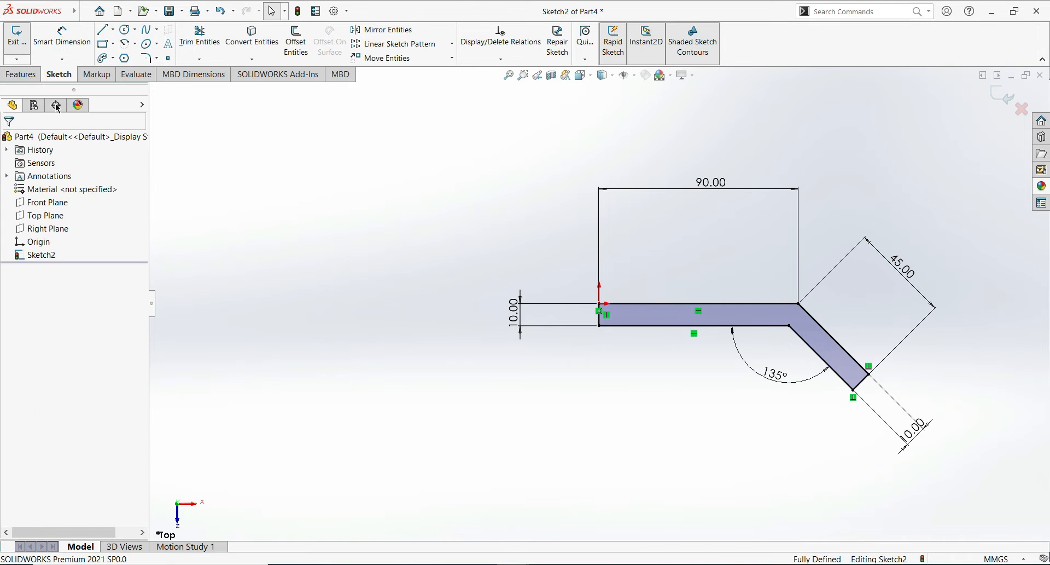
Extrude the bent profile as a blind boss with a depth of 50 mm.
left_click(22, 74)
left_click(24, 53)
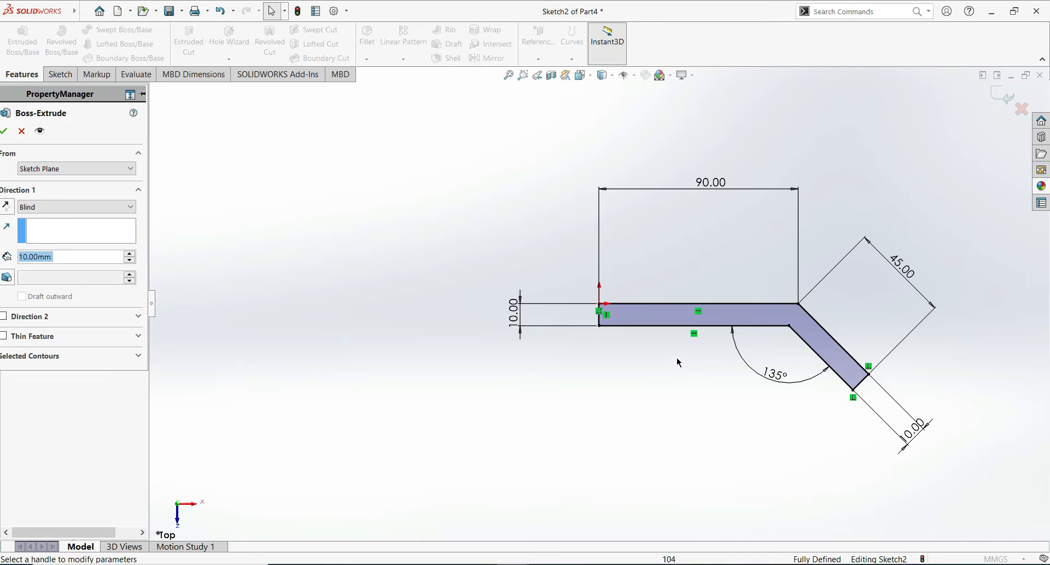
type("40")
key("Return")
type("50")
key("Return")
left_click(4, 131)
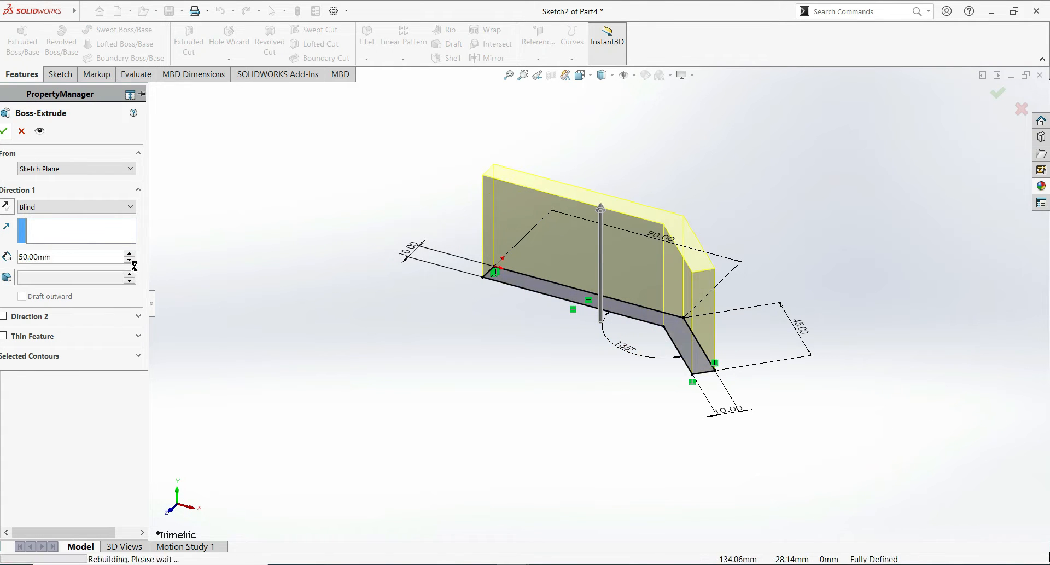
left_click(525, 440)
middle_click_drag(554, 442, 711, 386)
left_click(525, 285)
key("space")
left_click(522, 287)
right_click(490, 287)
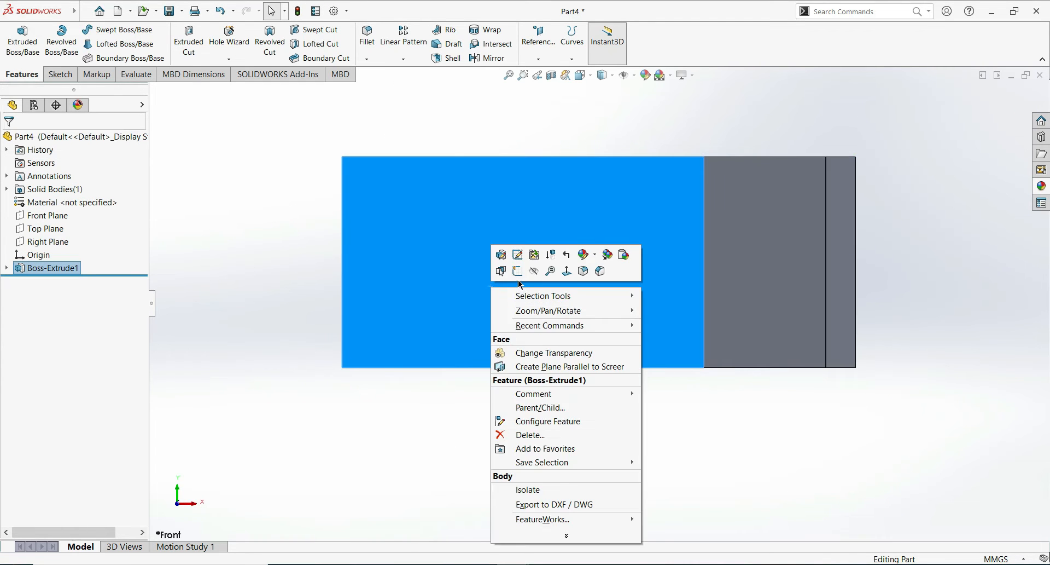
left_click(517, 268)
left_click(211, 313)
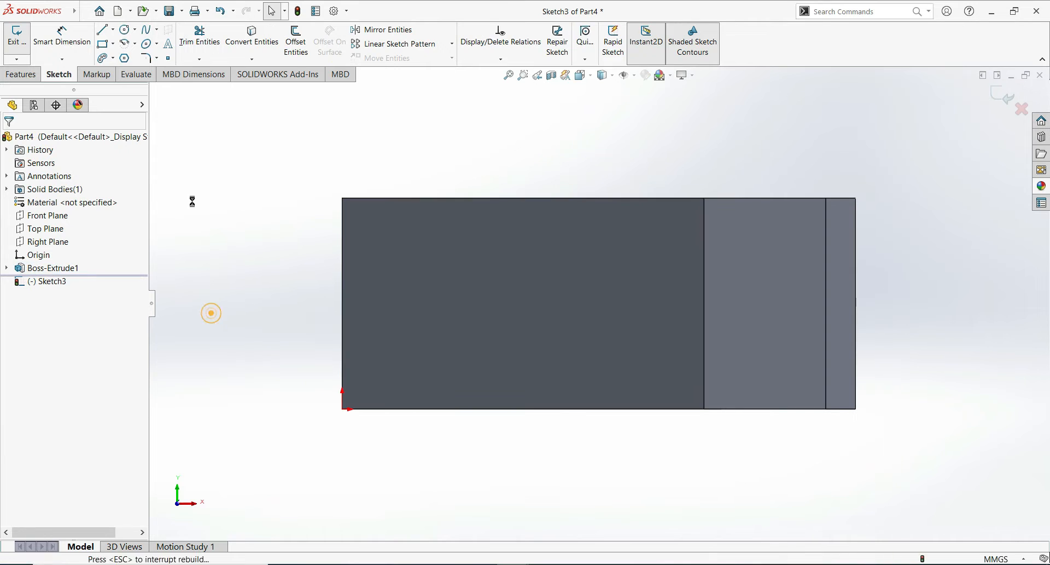
Sketch a vertical centerline about 51 mm long on the wide front face, starting on its upper edge about 14 mm from the left edge.
left_click(60, 74)
left_click(113, 29)
left_click(119, 40)
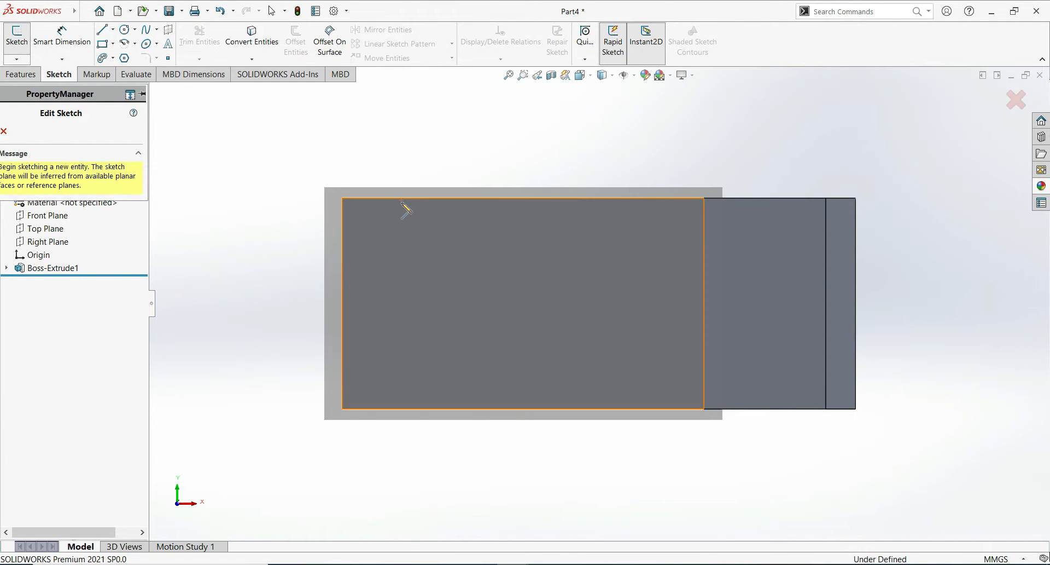
left_click(403, 206)
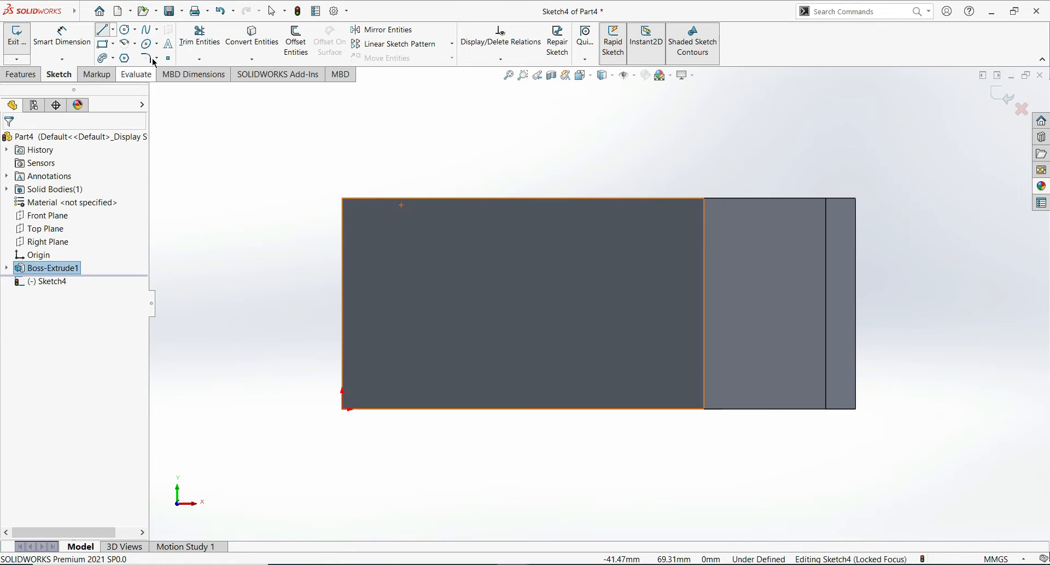
left_click(113, 30)
left_click(126, 53)
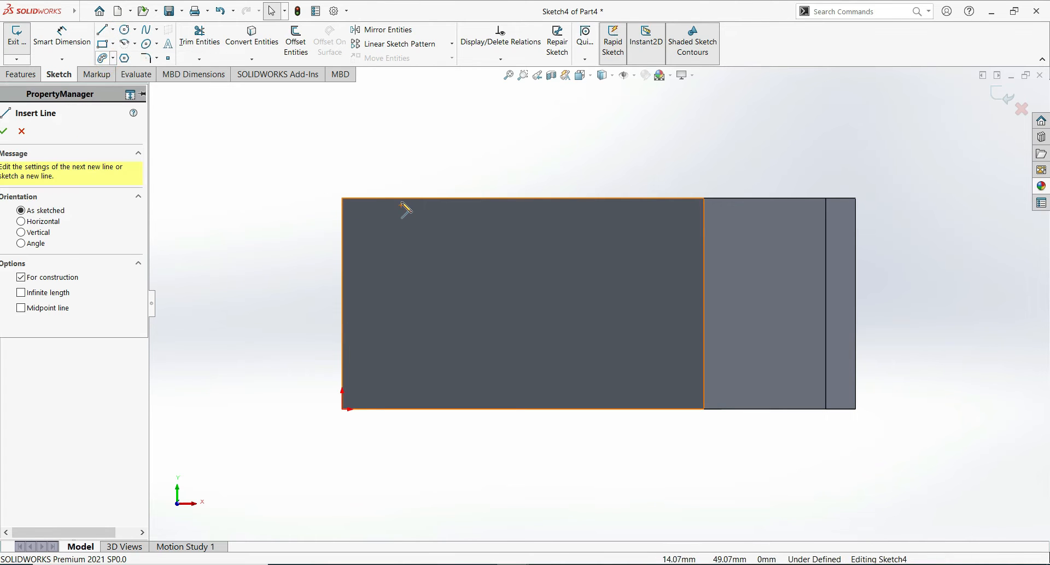
left_click_drag(402, 198, 402, 412)
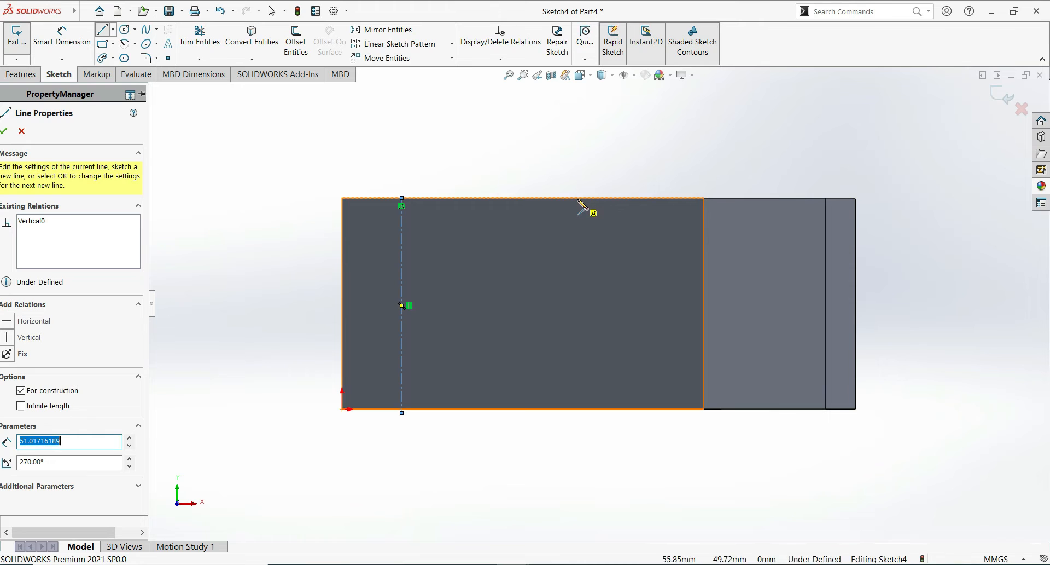
Add a 50 mm vertical centerline about 56 mm from the left edge and two full-width horizontal centerlines near the upper and lower edges.
left_click_drag(578, 198, 577, 409)
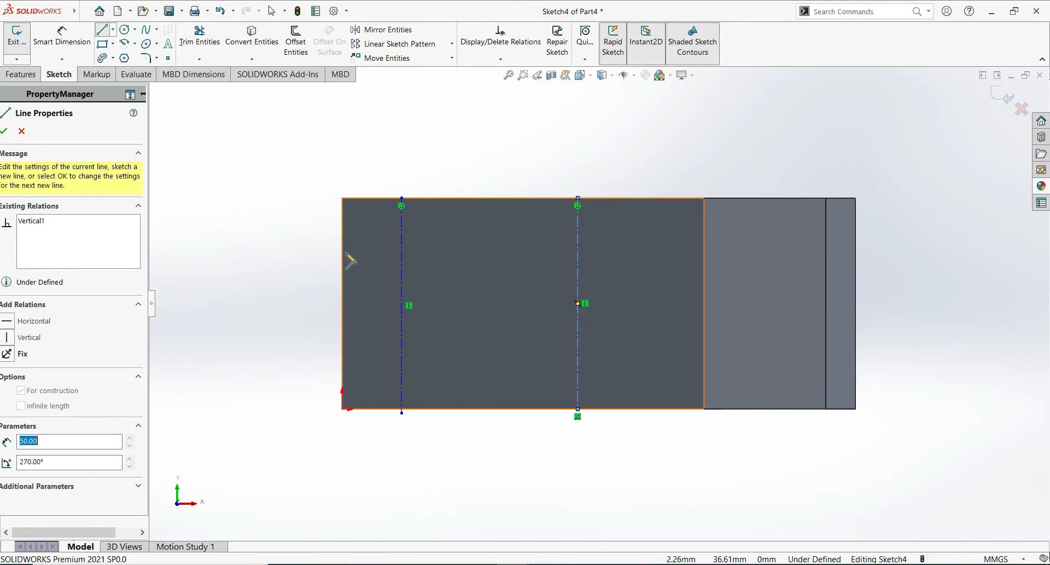
mouse_move(343, 248)
left_mouse_down()
mouse_move(717, 253)
mouse_move(704, 248)
left_mouse_up()
left_click_drag(344, 362, 704, 362)
key("Escape")
Dimension the upper horizontal centerline 10 mm from the face's upper edge.
left_click(59, 34)
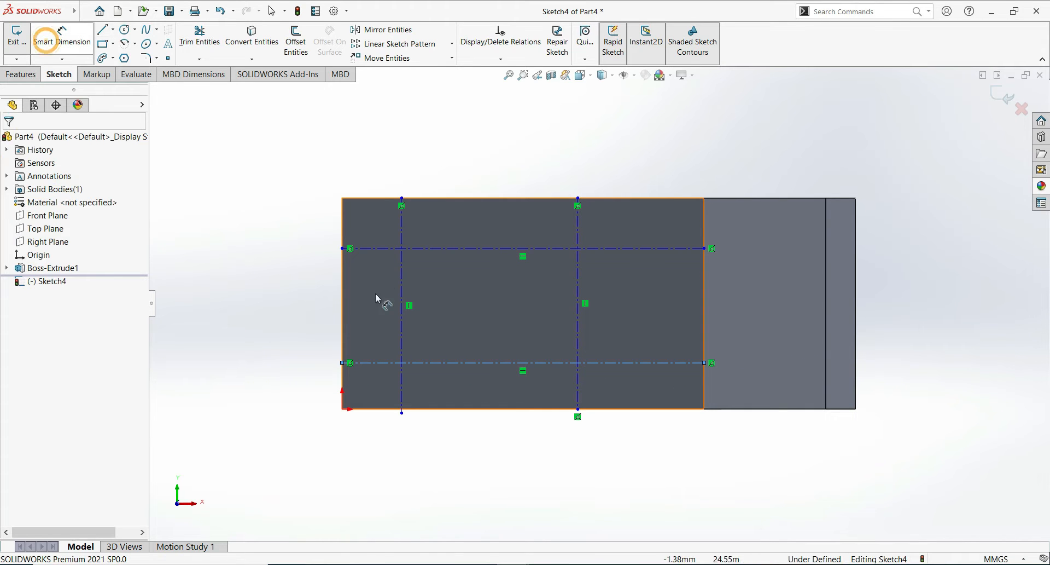
left_click(385, 248)
left_click(385, 197)
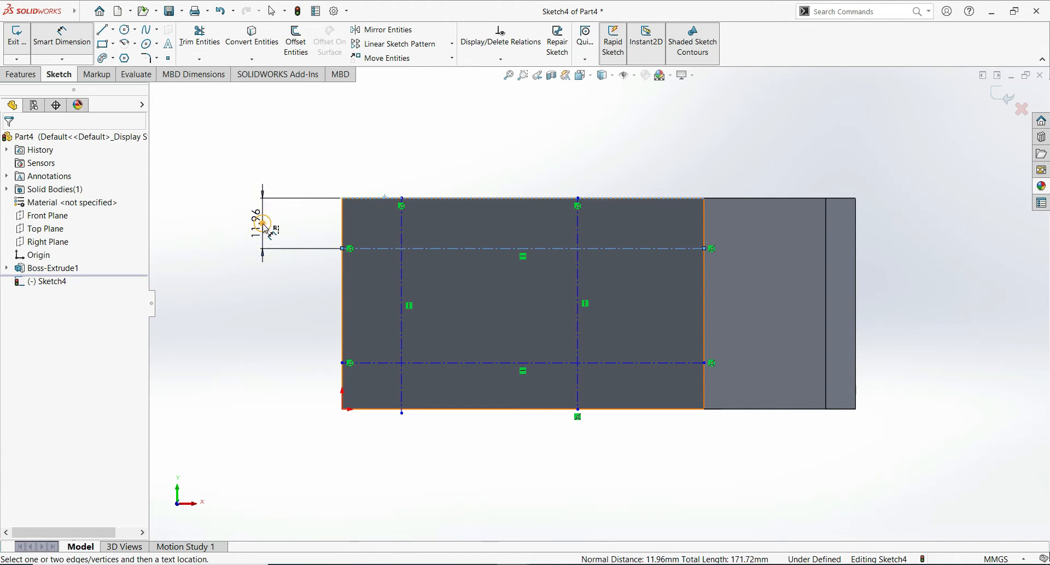
left_click(266, 228)
type("10")
key("Return")
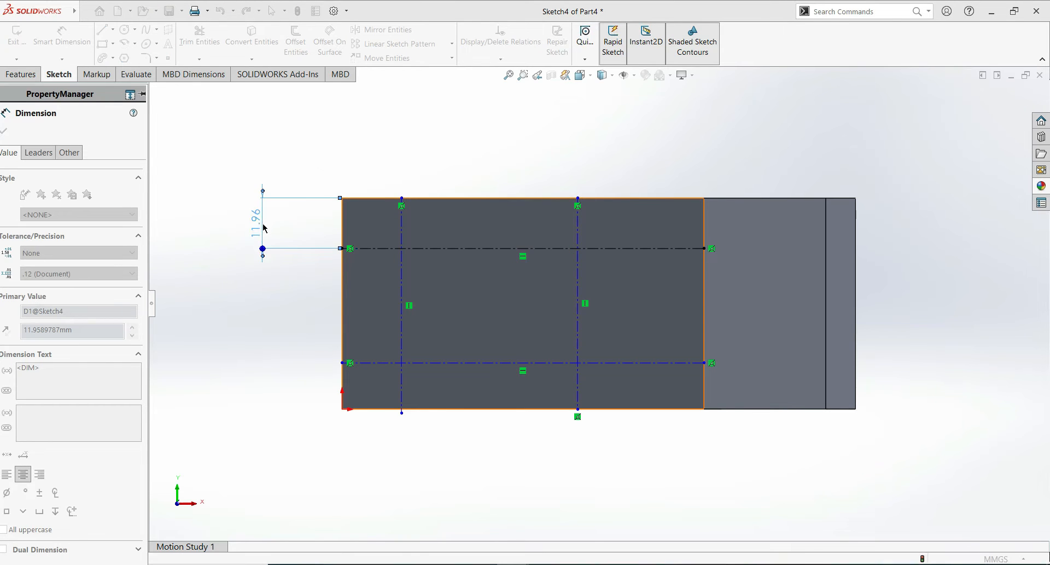
Dimension the lower horizontal centerline 10 mm from the face's lower edge.
left_click(424, 353)
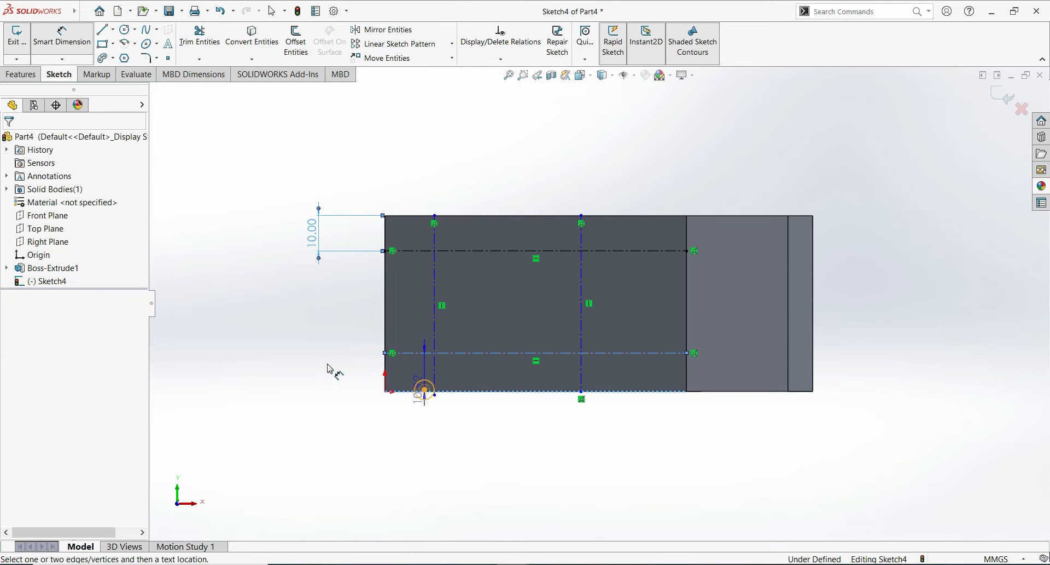
left_click(321, 368)
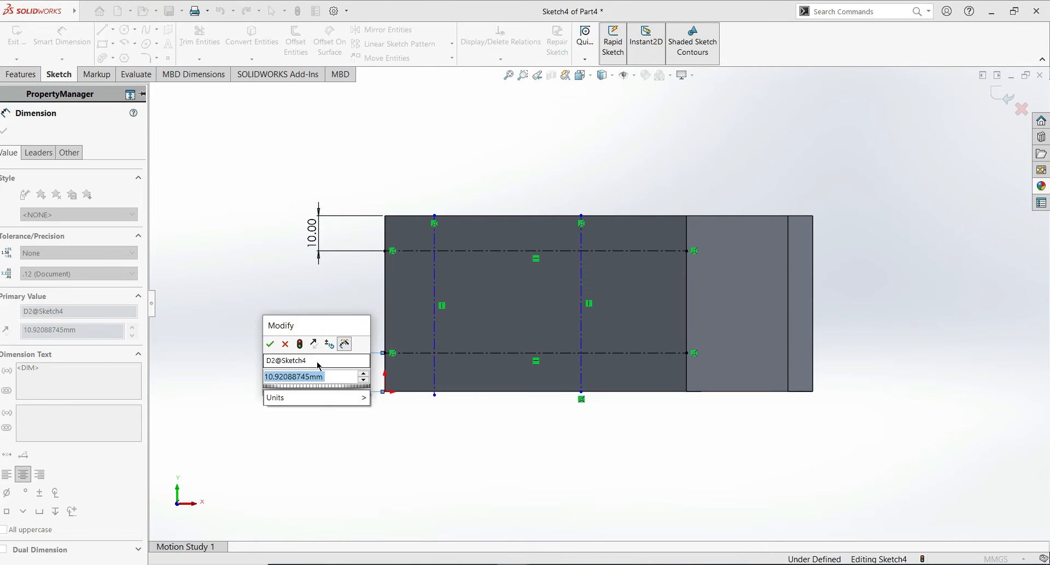
type("10")
key("Return")
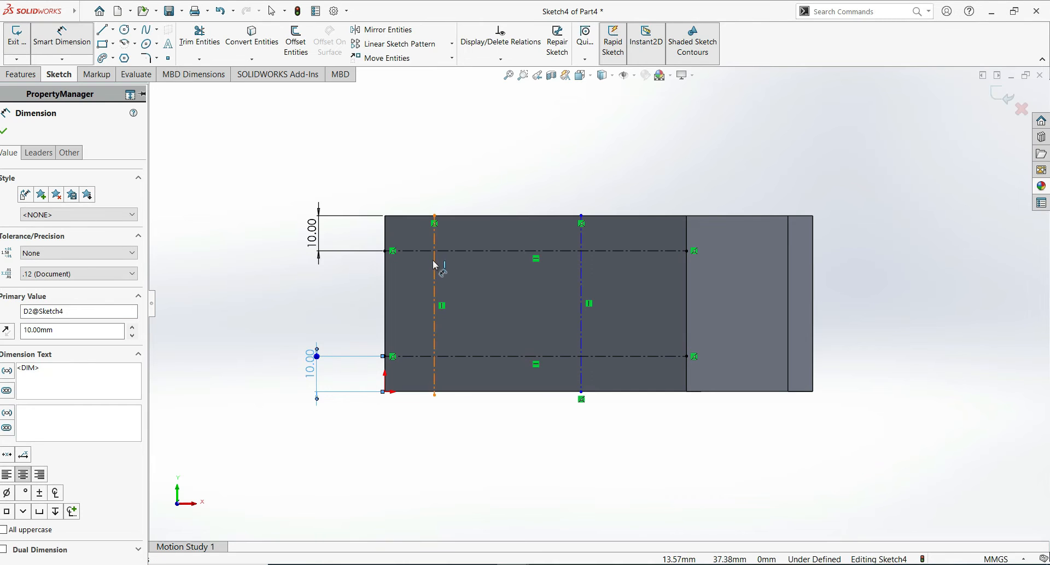
Dimension the left vertical centerline 15 mm from the face's left edge.
left_click(385, 283)
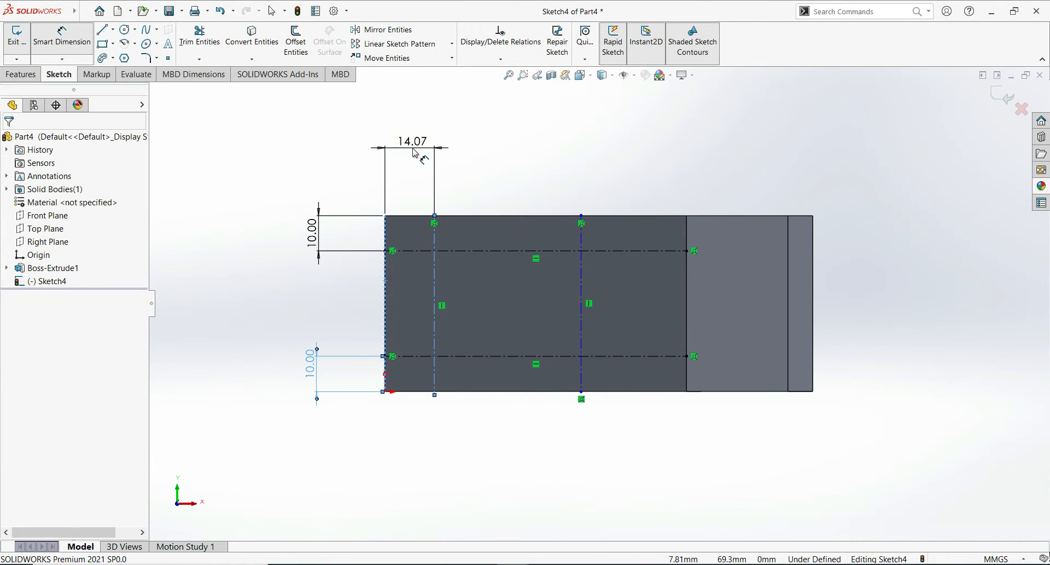
left_click(416, 154)
type("15")
key("Return")
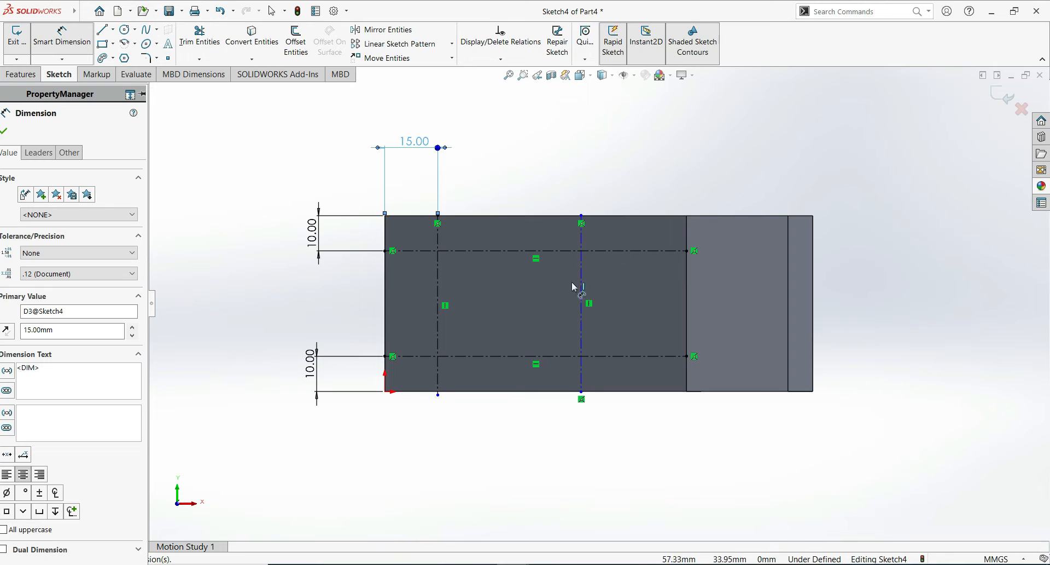
Dimension the right vertical centerline 15 mm from the bend edge at the face's right side.
left_click(686, 249)
left_click(618, 156)
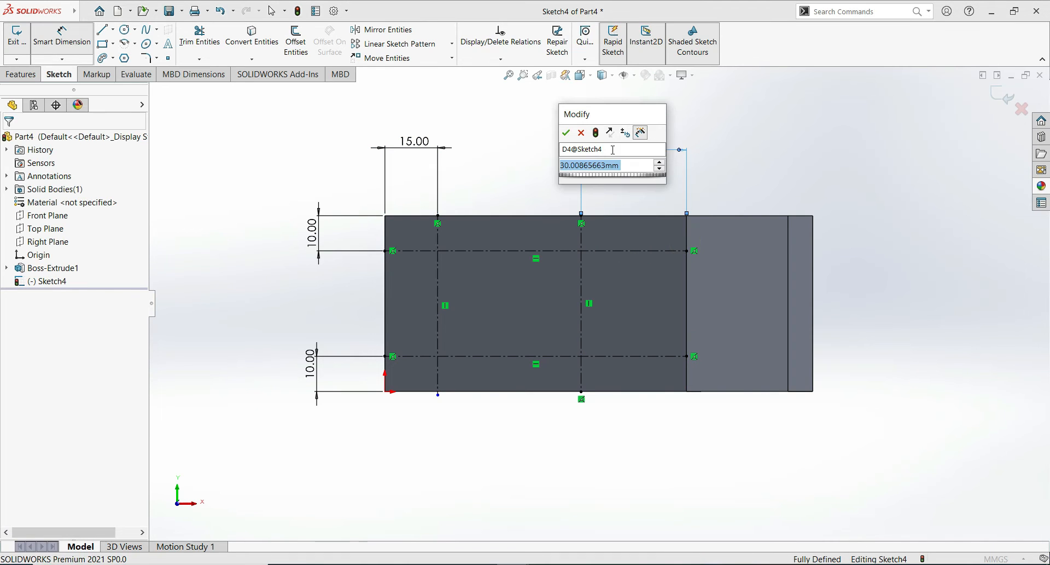
type("10")
type("5")
key("Return")
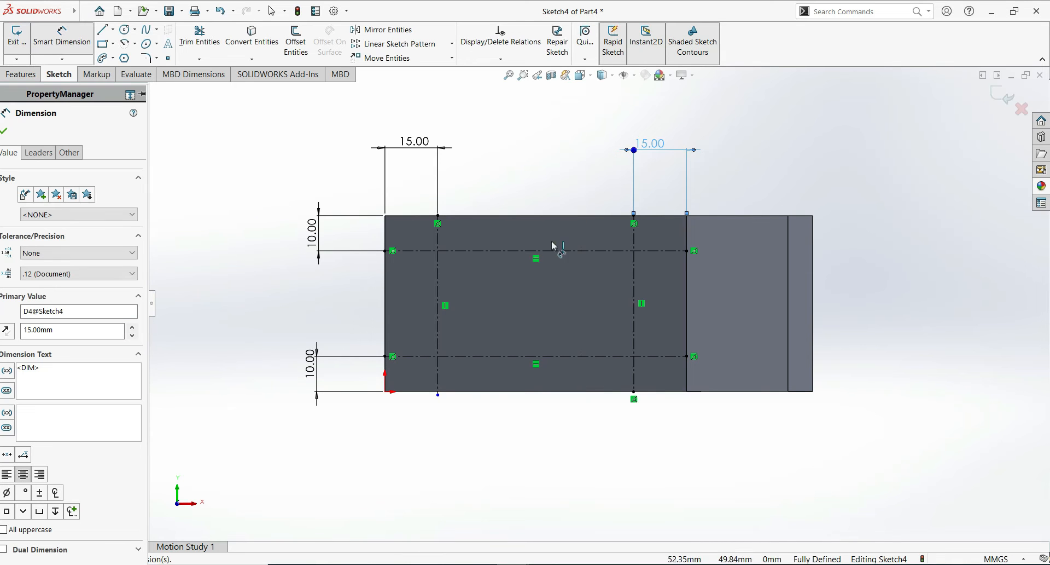
Undo the right vertical centerline's dimension and the value change of the left vertical centerline's dimension.
key("ctrl+z")
key("ctrl+z")
key("ctrl+z")
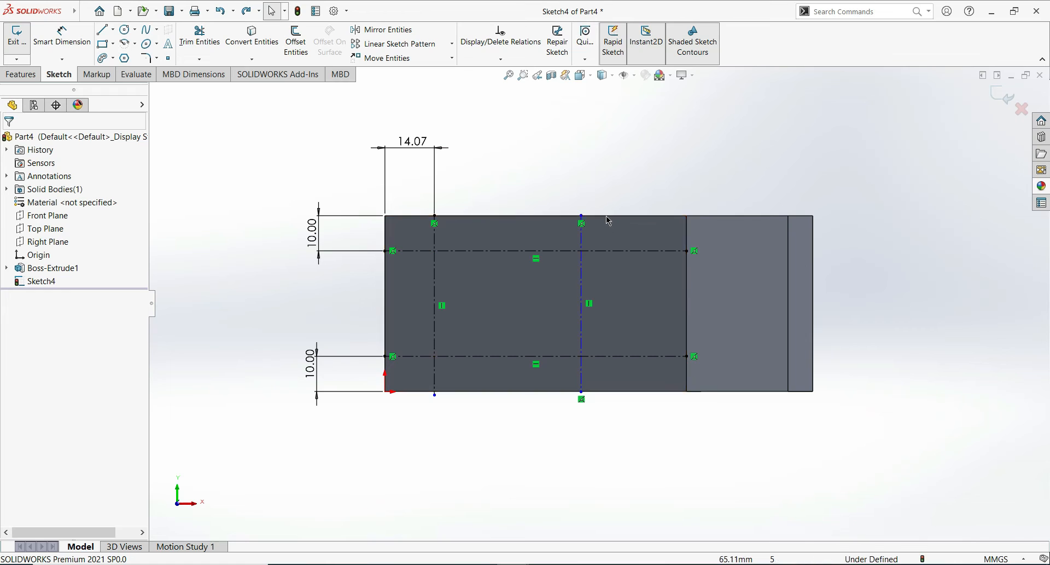
Dimension the spacing between the two vertical centerlines to 30 mm.
left_click(435, 296)
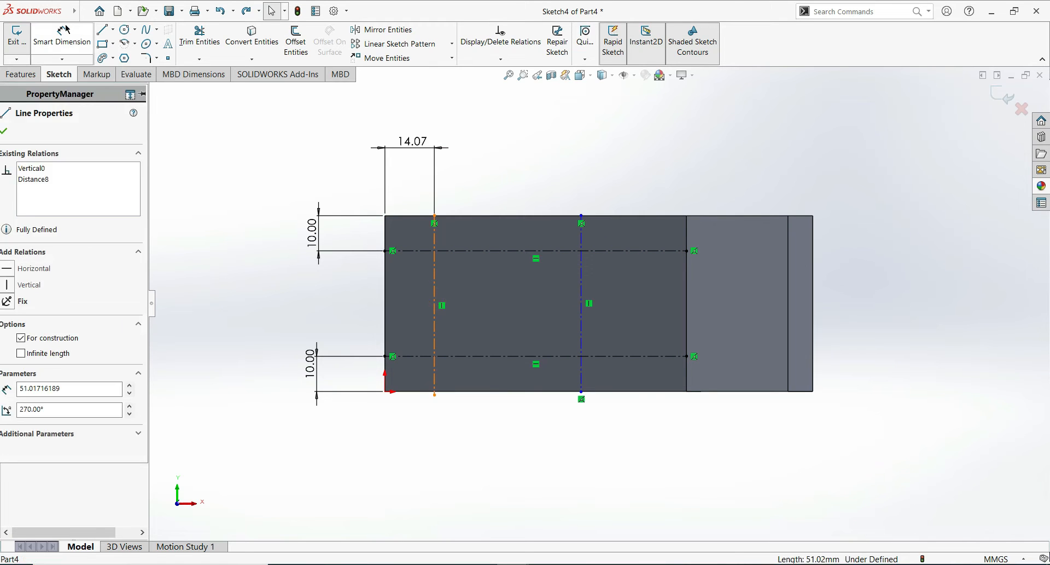
key("d")
left_click(587, 306)
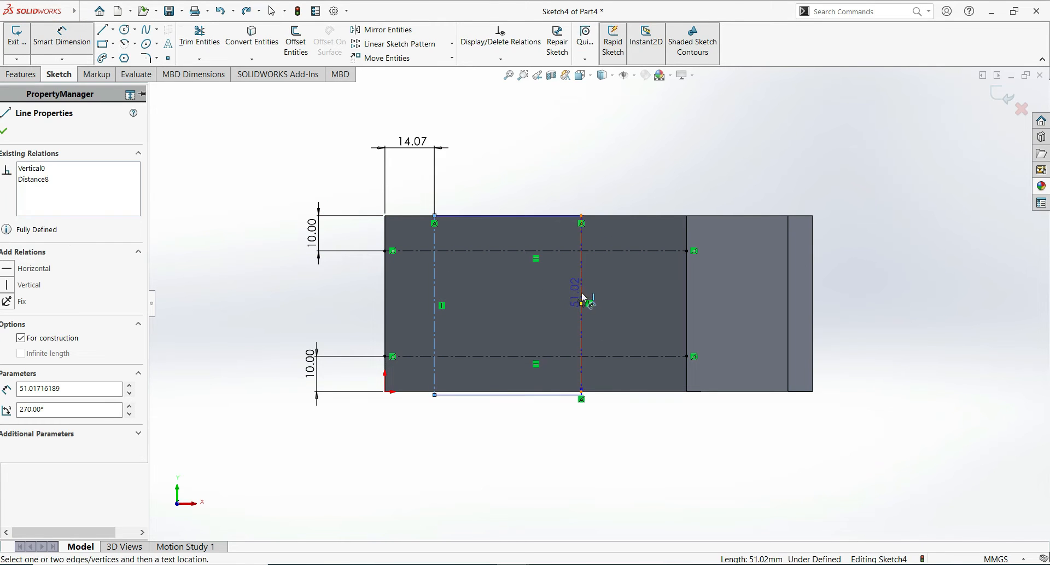
left_click(542, 159)
type("30")
key("Return")
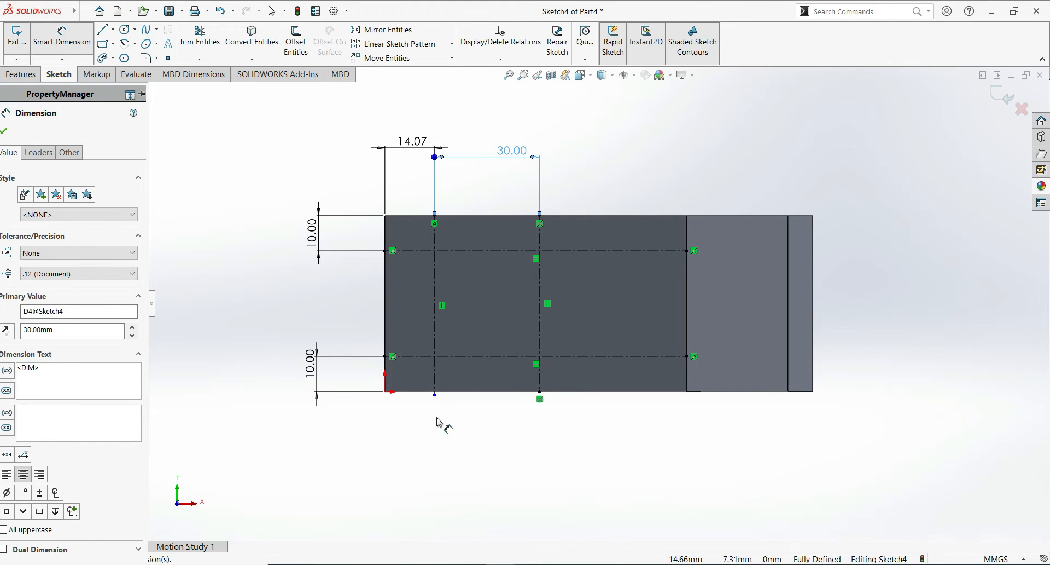
left_click(6, 135)
Sketch four circles about 10 to 15 mm in diameter, each centred on one of the four centerline intersections.
left_click(124, 30)
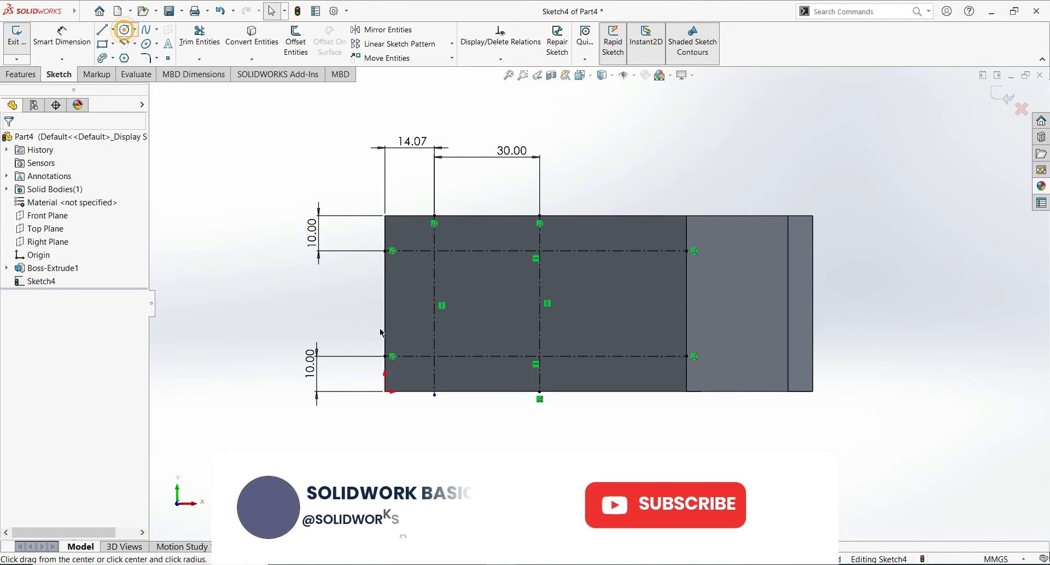
left_click(435, 251)
left_click(456, 263)
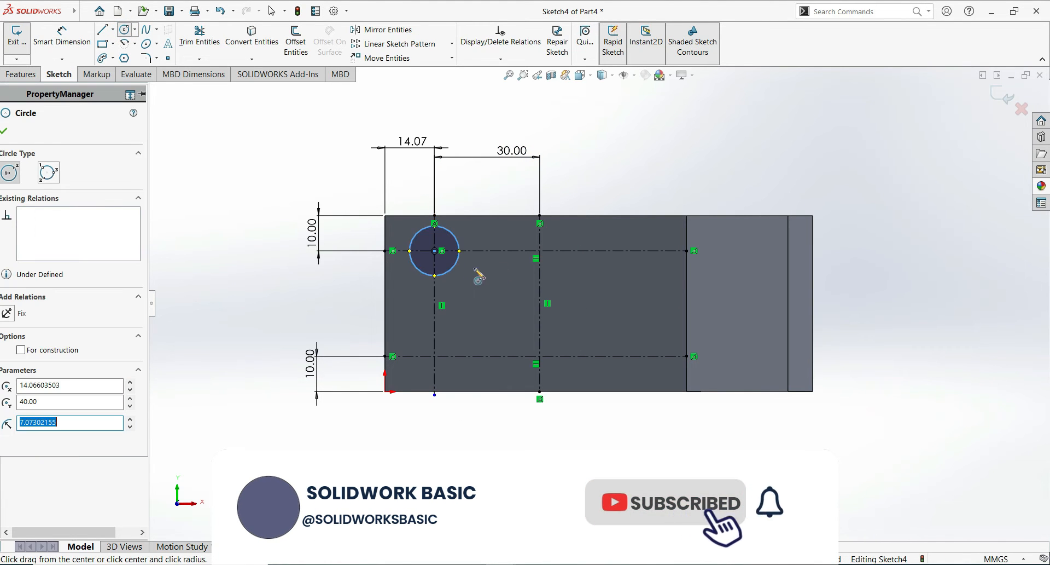
left_click(540, 250)
left_click(564, 261)
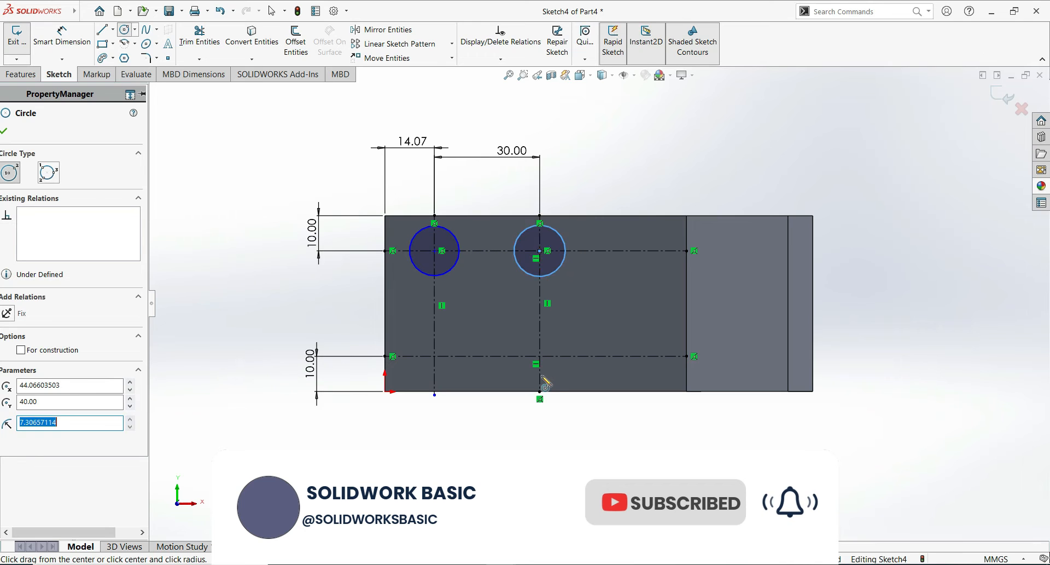
left_click(540, 357)
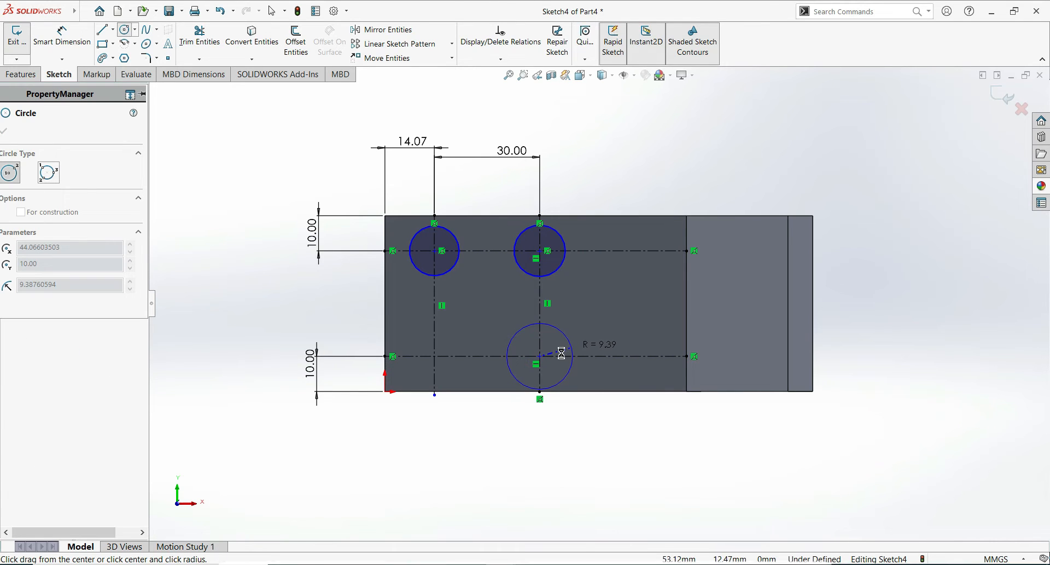
left_click(527, 368)
left_click(435, 356)
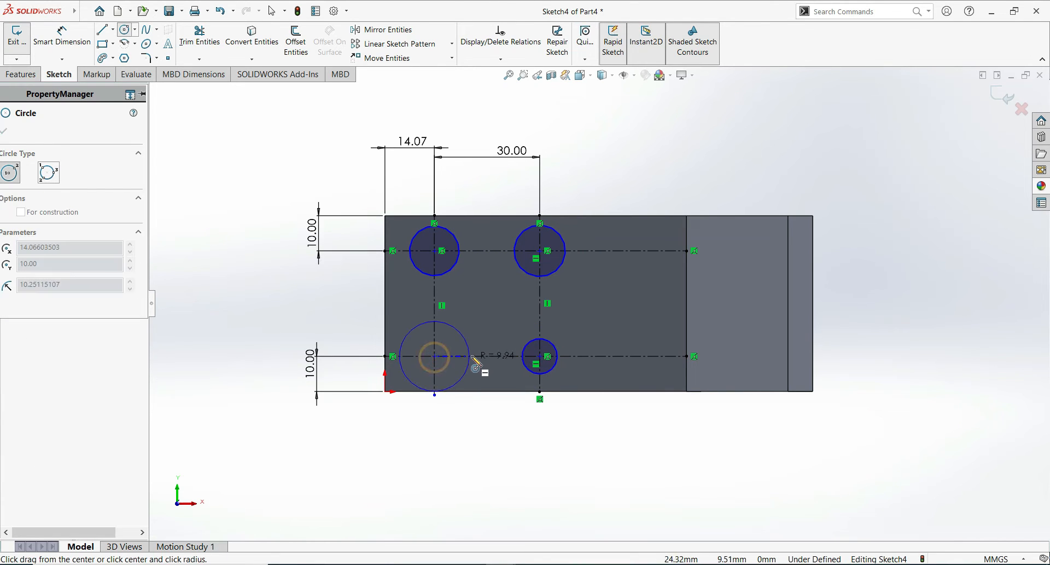
left_click(459, 357)
key("Escape")
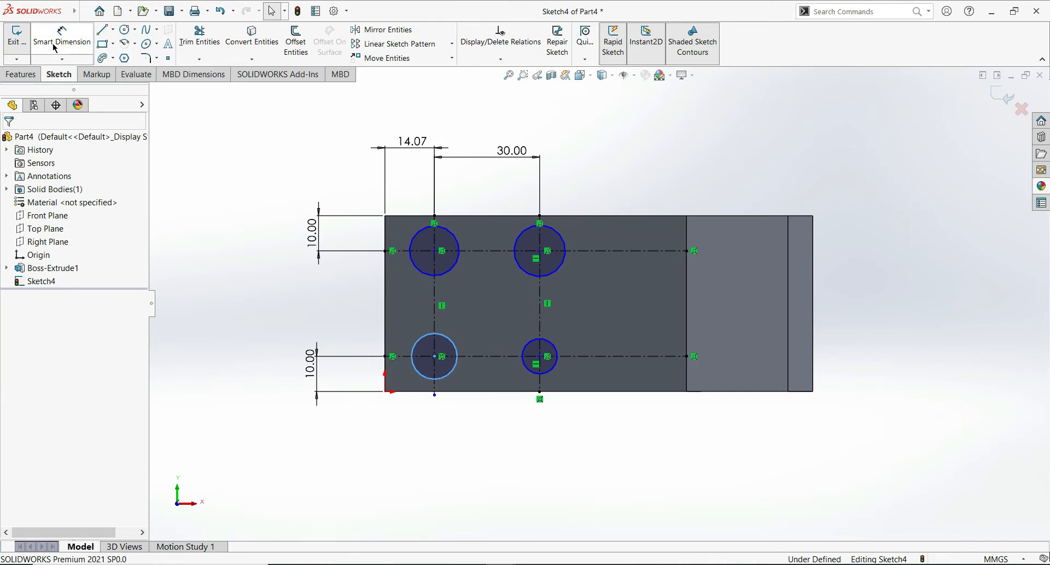
Dimension the upper and lower circles on the right vertical centerline to 12 mm diameter each.
left_click(566, 245)
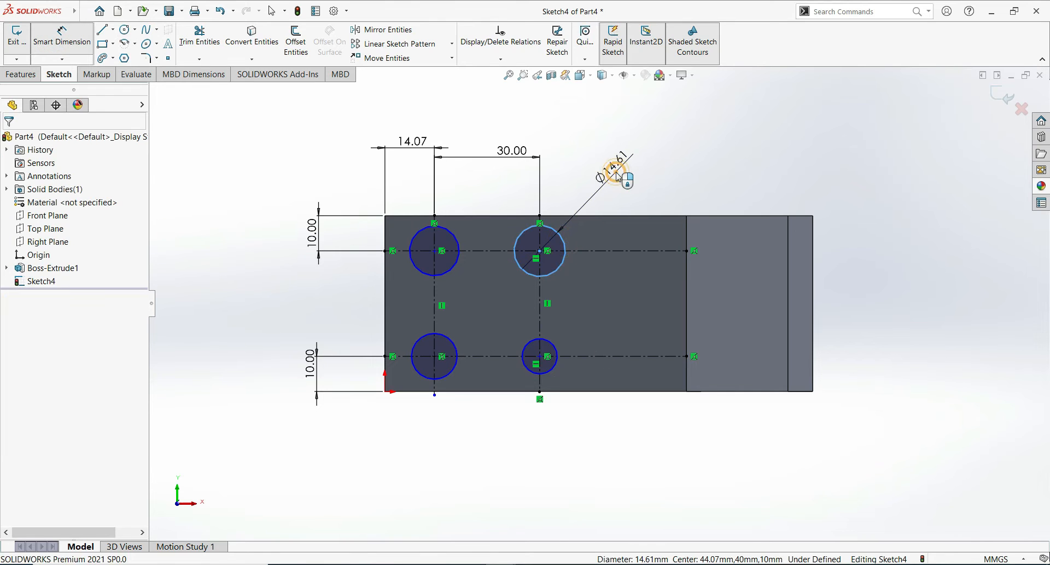
left_click(616, 176)
type("10")
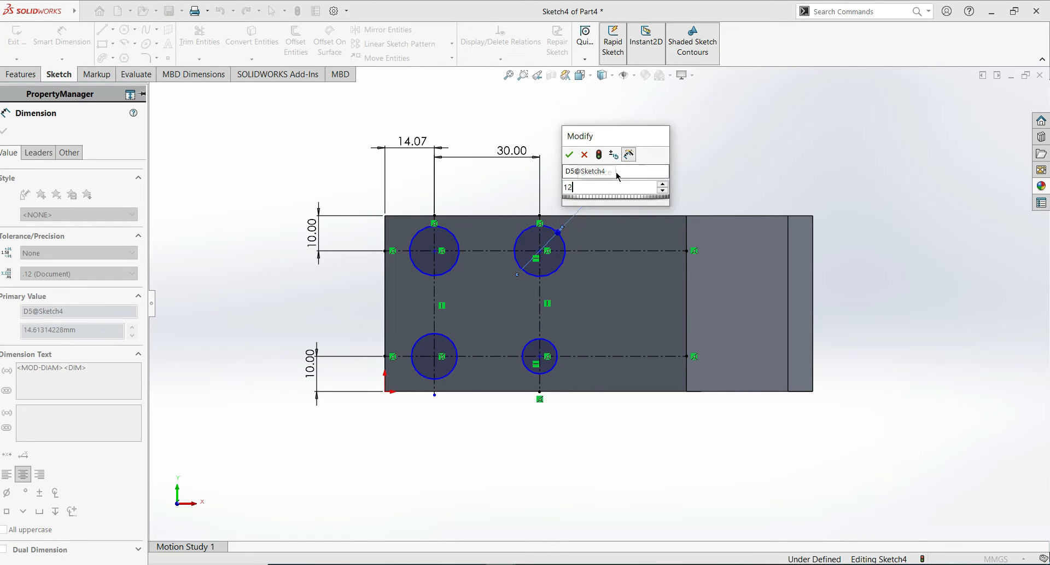
key("Return")
left_click(591, 446)
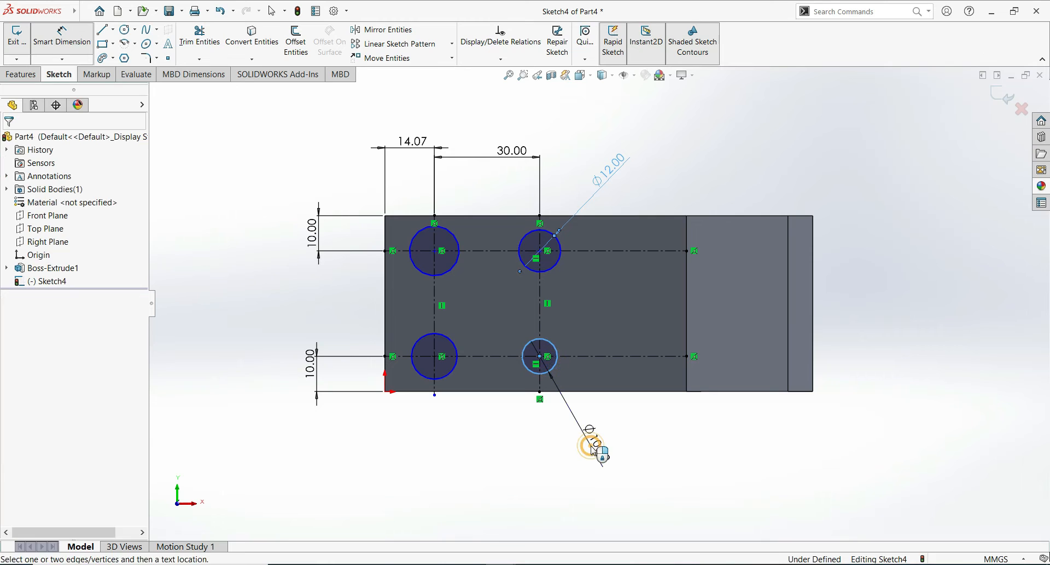
left_click(593, 449)
type("12")
key("Return")
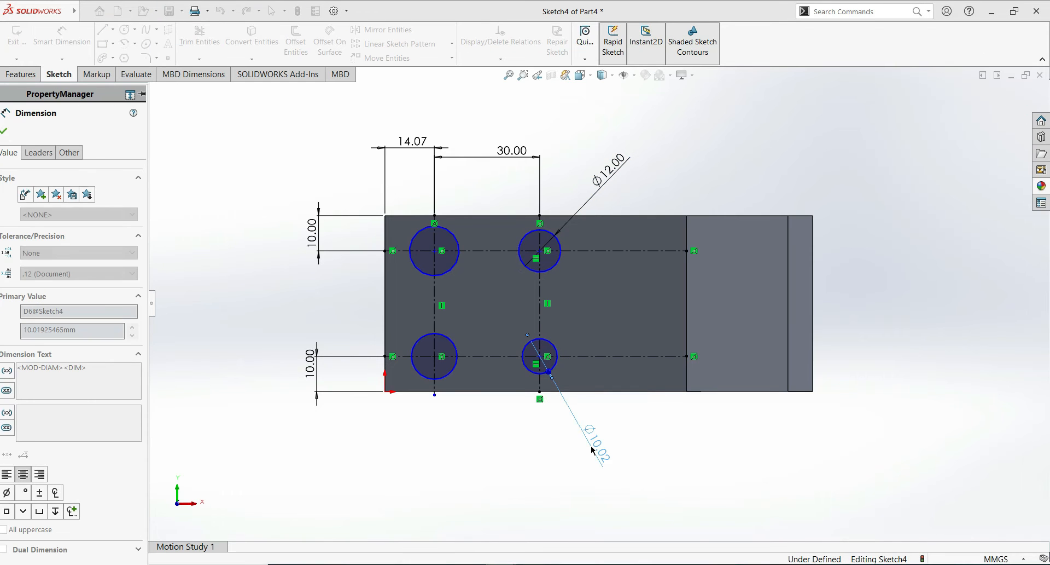
Dimension the lower and upper circles on the left vertical centerline to 12 mm diameter each.
left_click(448, 370)
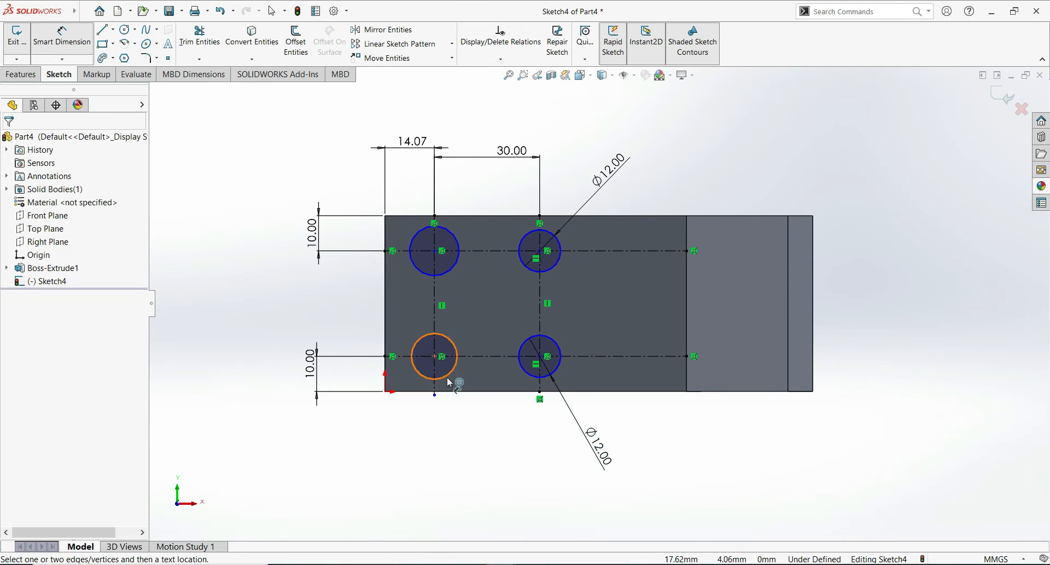
left_click(449, 381)
left_click(459, 433)
type("12")
key("Return")
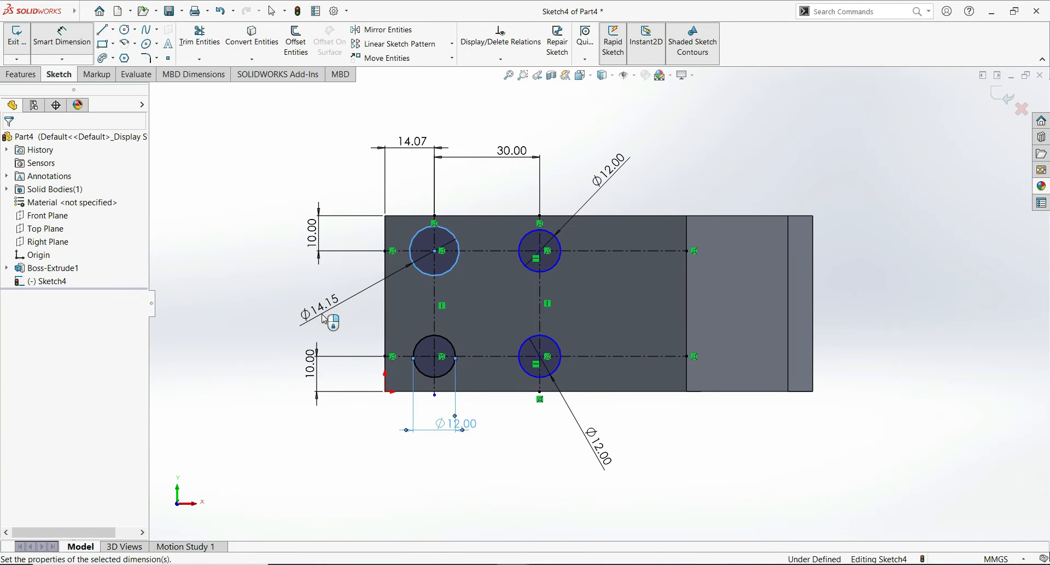
left_click(325, 317)
type("12")
key("Return")
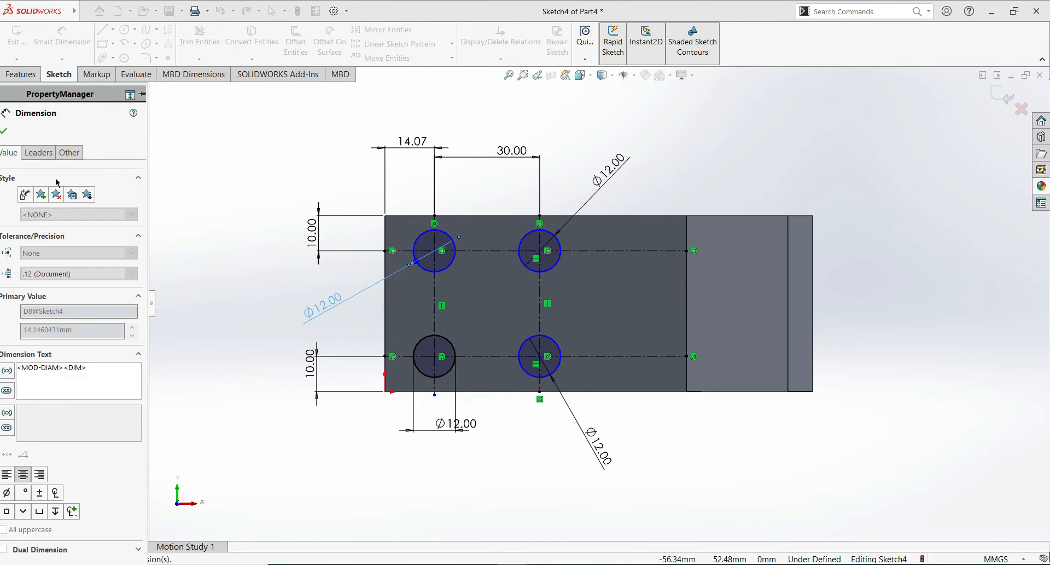
Cut the four circles through the bracket with an Extruded Cut using the Through All end condition.
left_click(21, 74)
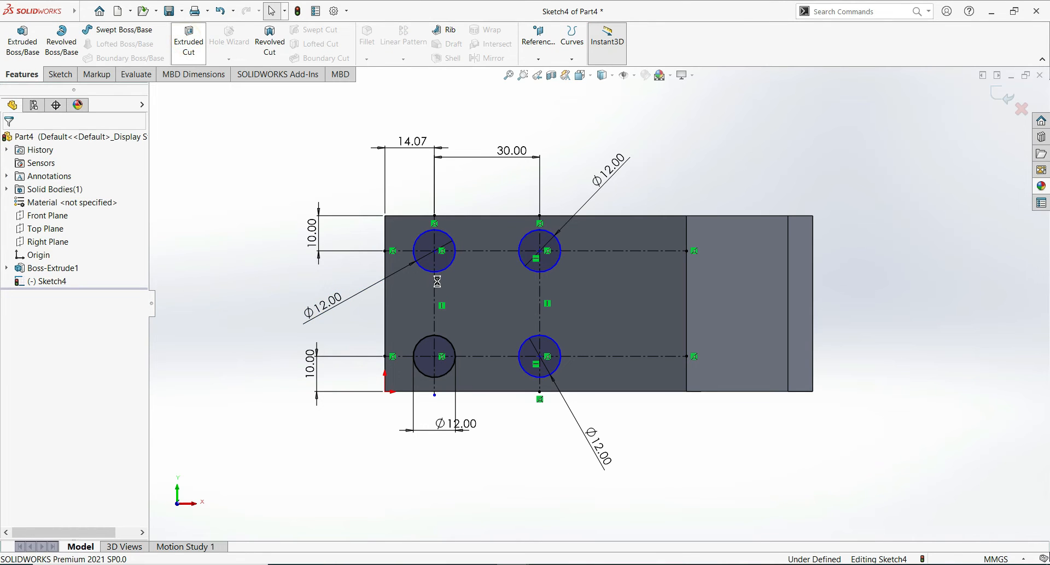
left_click(413, 219)
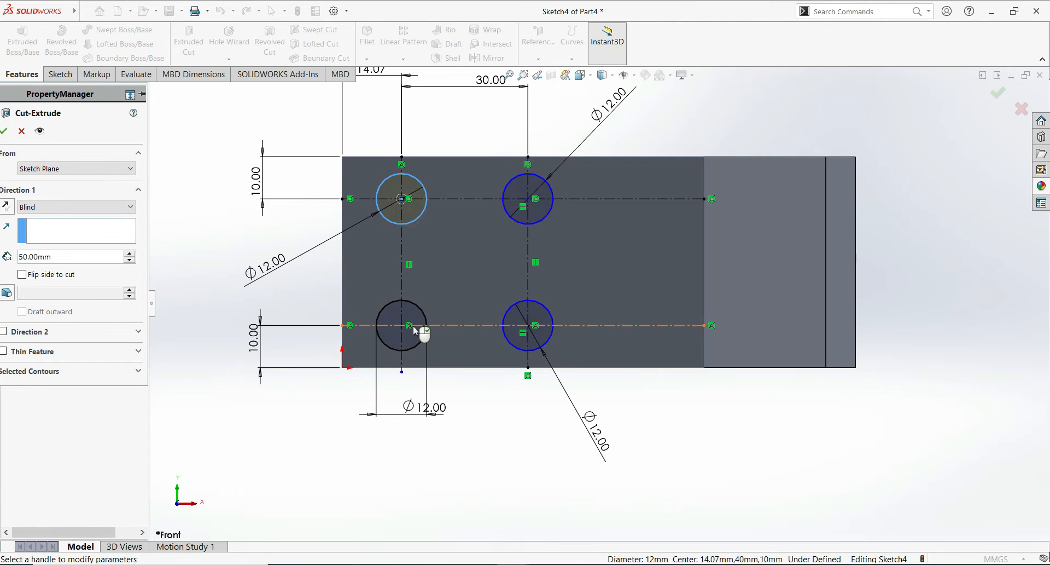
left_click(519, 219)
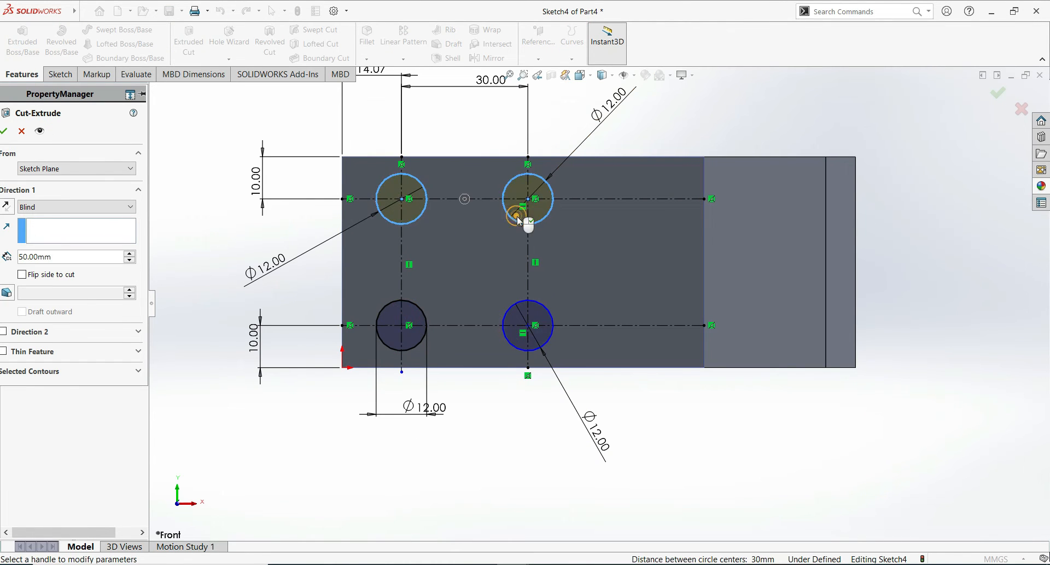
left_click(411, 339)
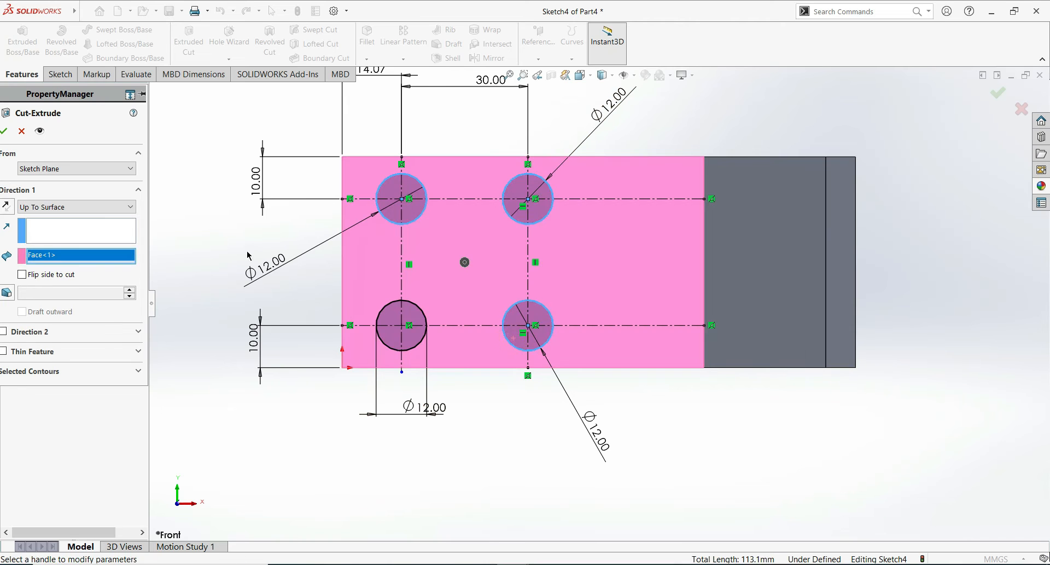
left_click(128, 208)
left_click(100, 228)
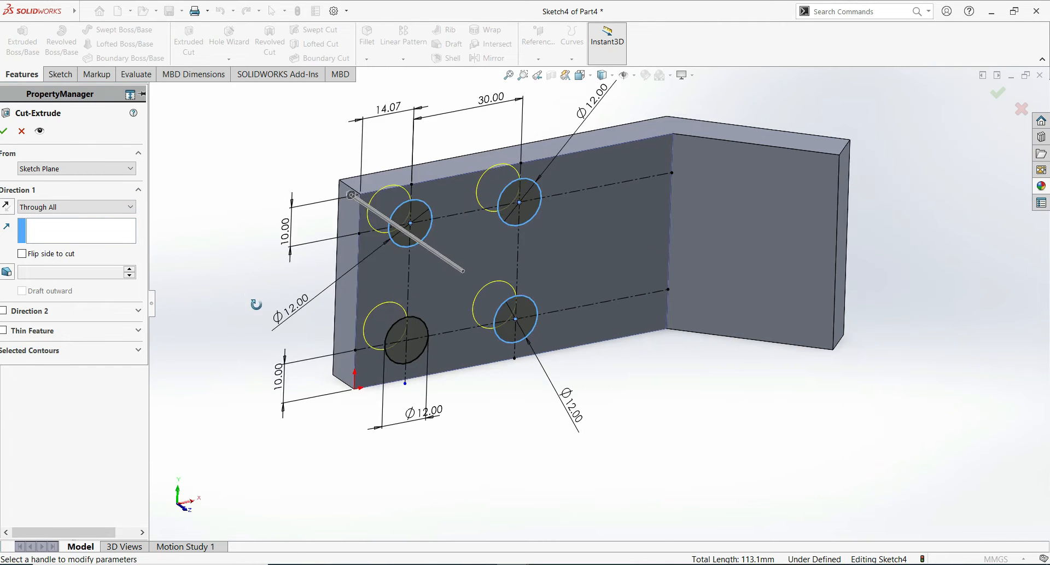
key("Return")
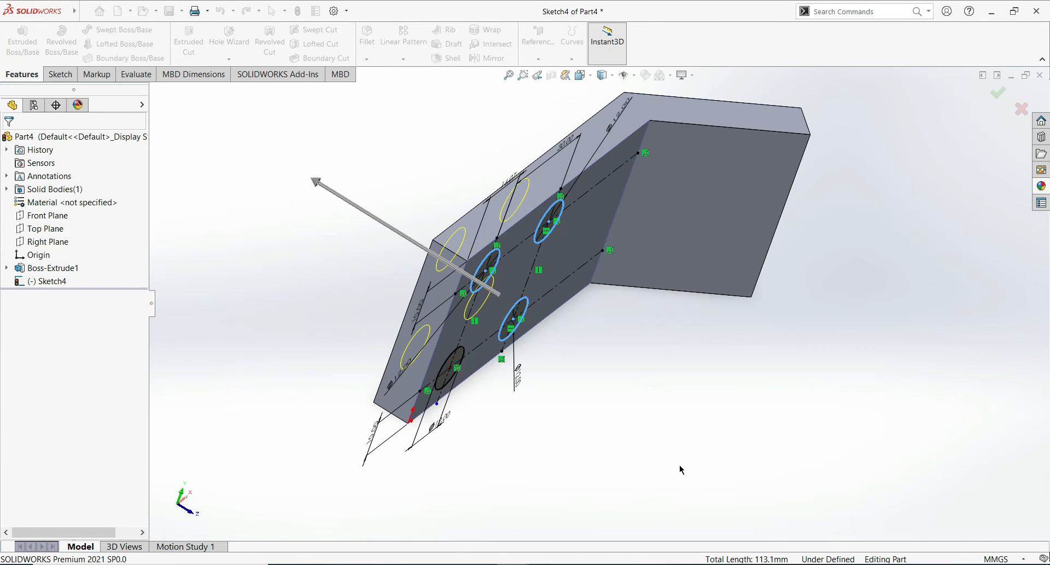
Start a sketch on the angled arm's outer face and draw a vertical centerline between its upper and lower edge midpoints.
mouse_move(621, 443)
middle_mouse_down()
mouse_move(544, 382)
mouse_move(616, 368)
mouse_move(629, 435)
mouse_move(618, 438)
mouse_move(614, 462)
middle_mouse_up()
left_click(605, 150)
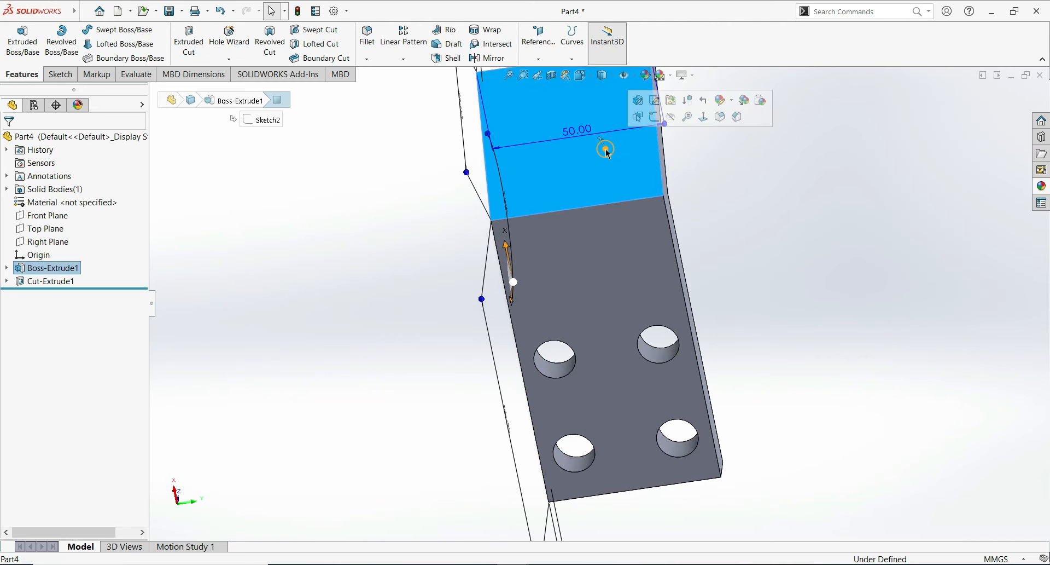
left_click(660, 114)
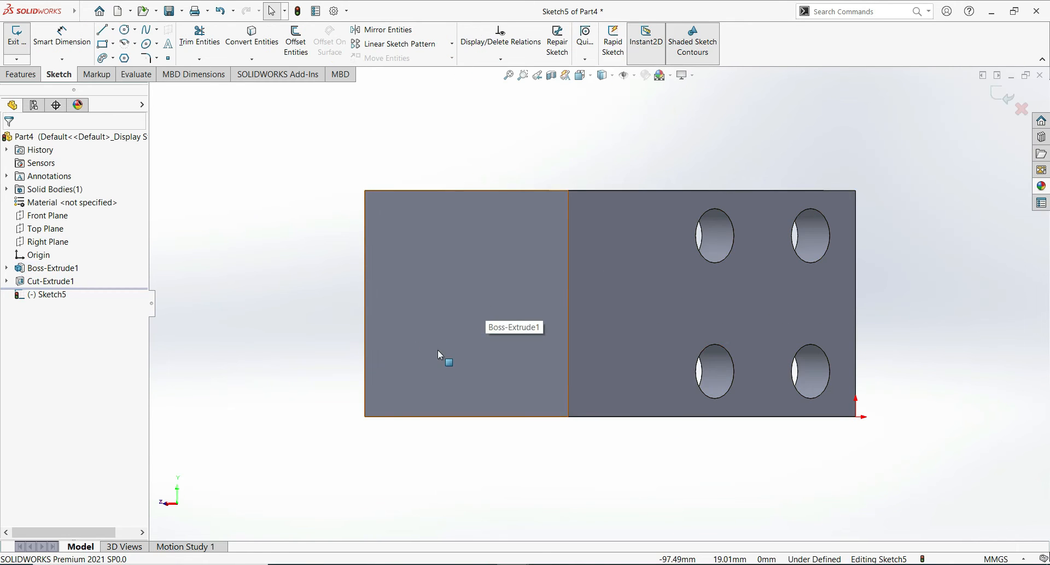
left_click(125, 29)
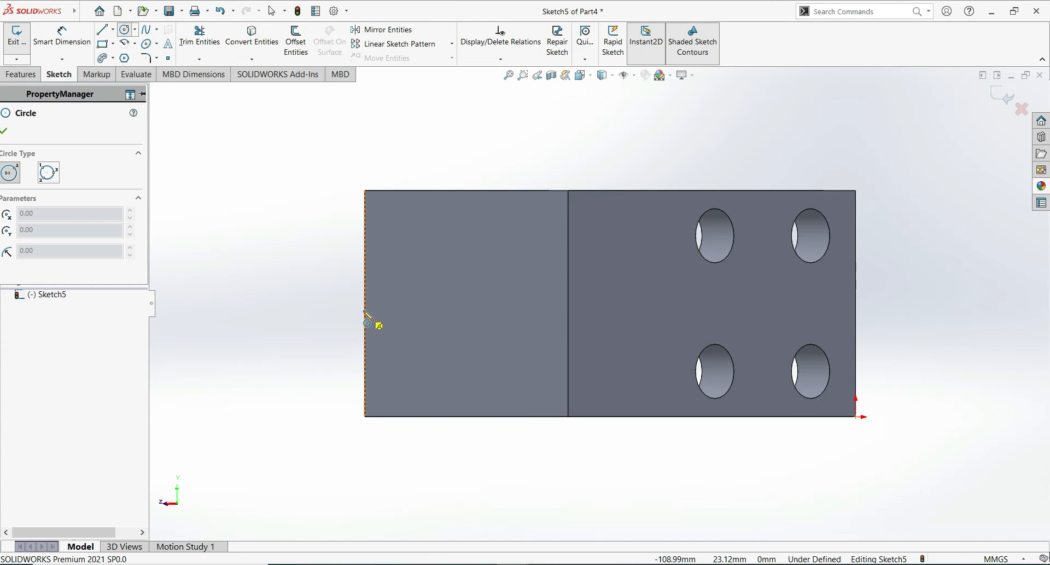
left_click(112, 29)
left_click(132, 57)
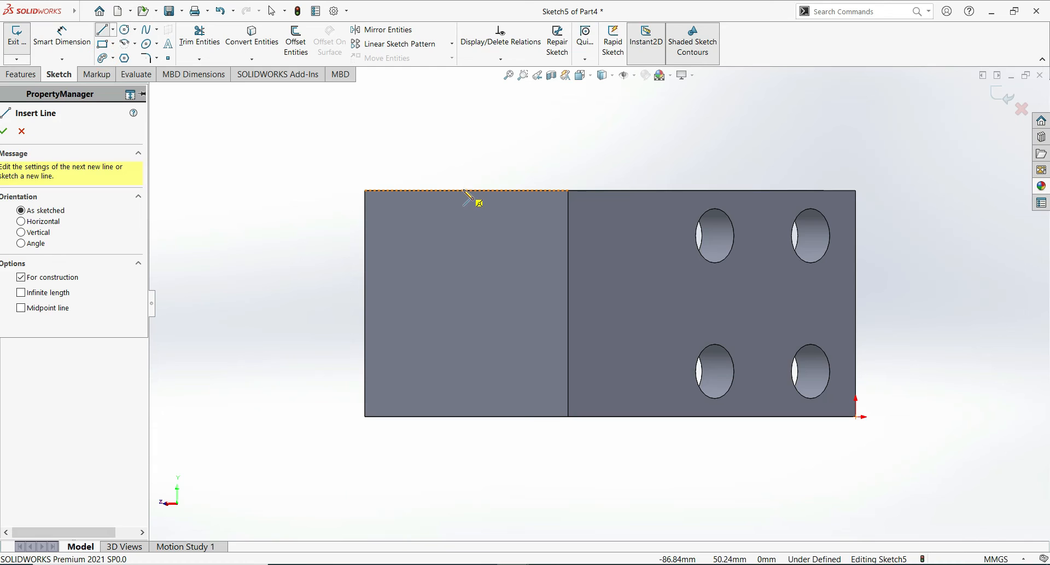
left_click(465, 190)
left_click(466, 416)
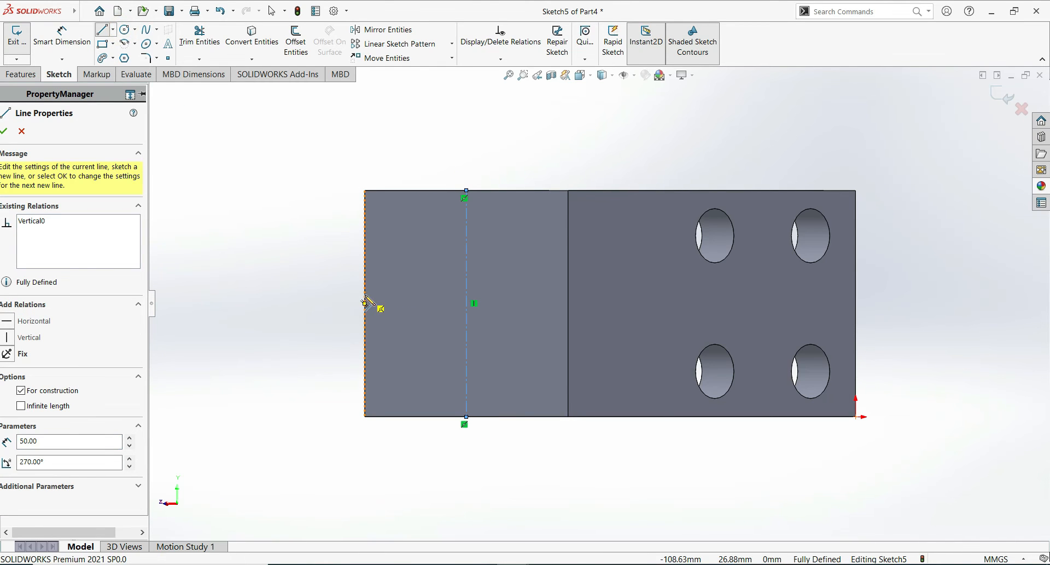
left_click(466, 303)
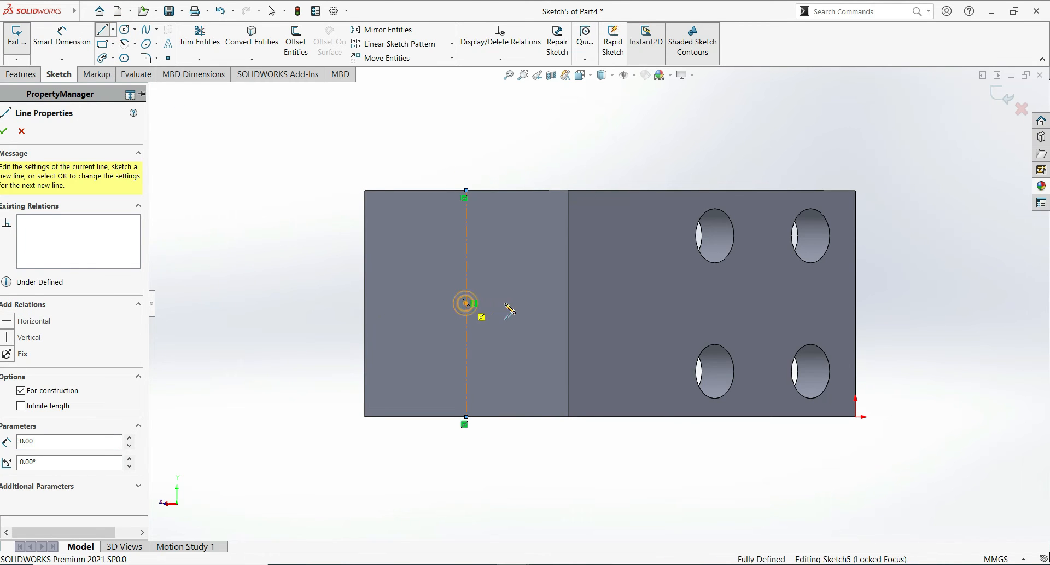
left_click(497, 286)
key("Escape")
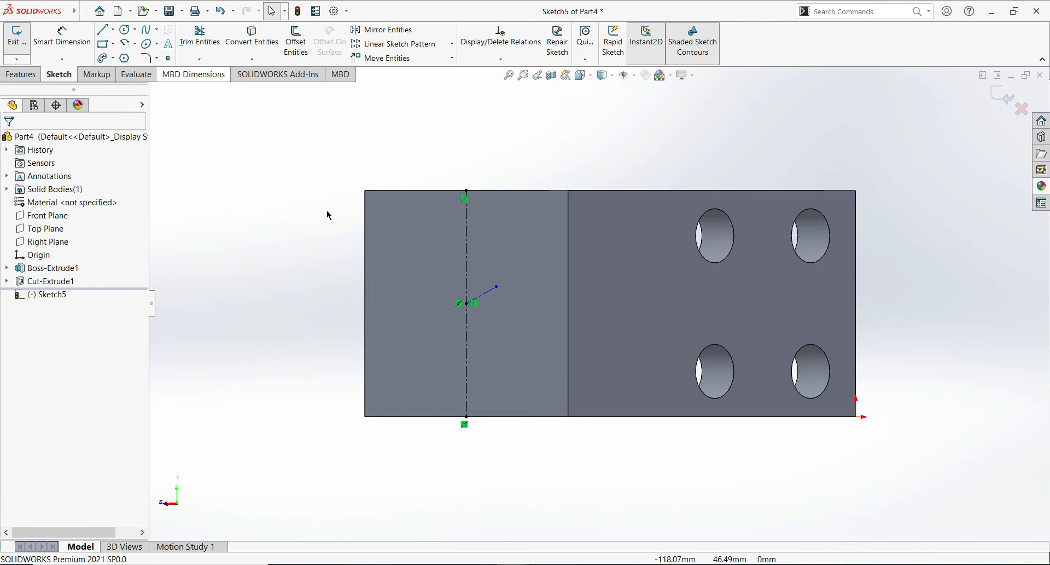
key("ctrl+z")
Sketch a circle about 19 mm in diameter, centred on the midpoint of the vertical centerline.
left_click(123, 30)
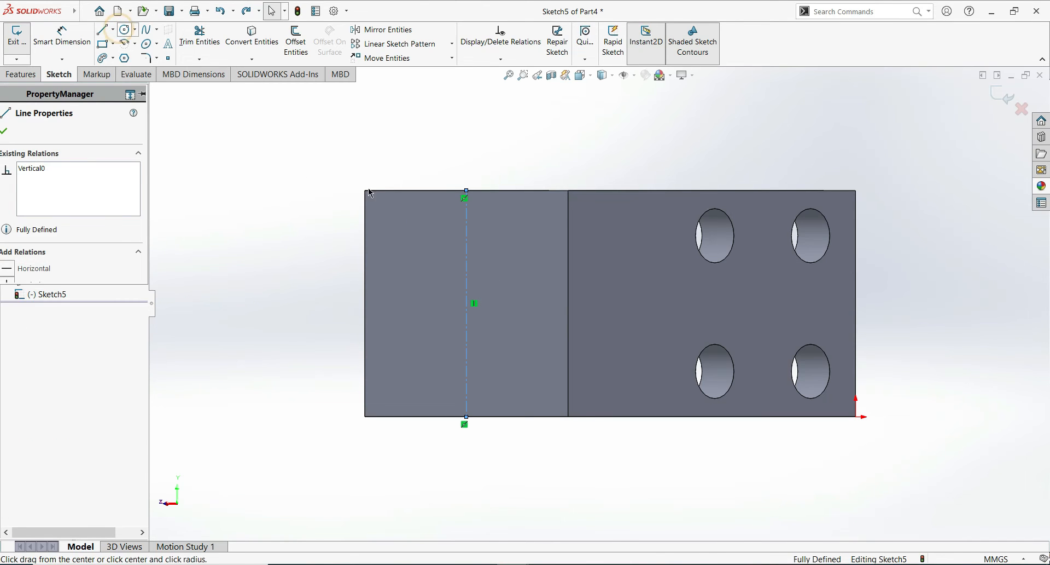
left_click(466, 303)
left_click(515, 314)
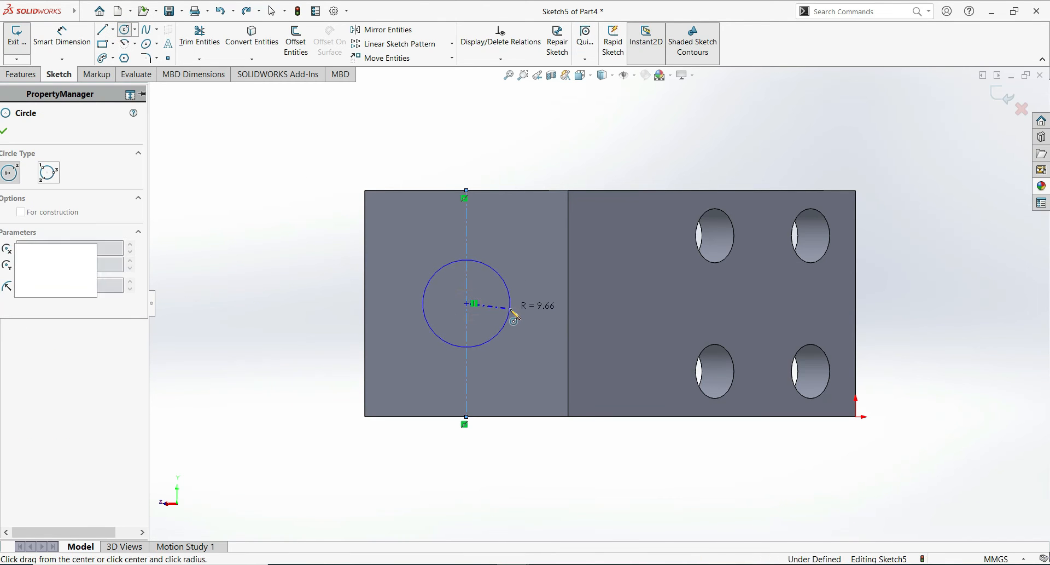
key("Escape")
Dimension the circle on the angled arm to 25 mm diameter.
left_click(22, 74)
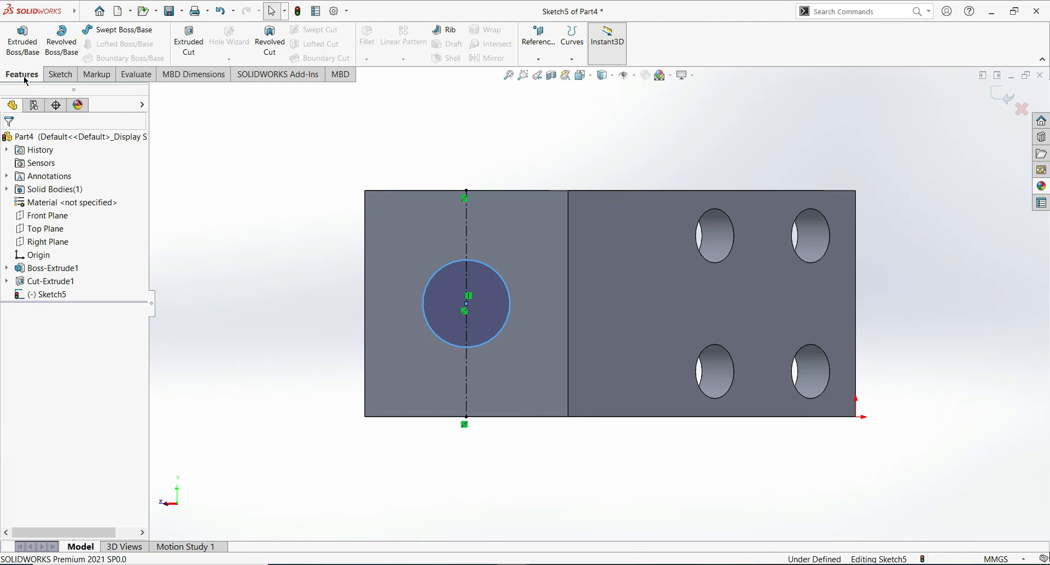
left_click(60, 74)
left_click(62, 39)
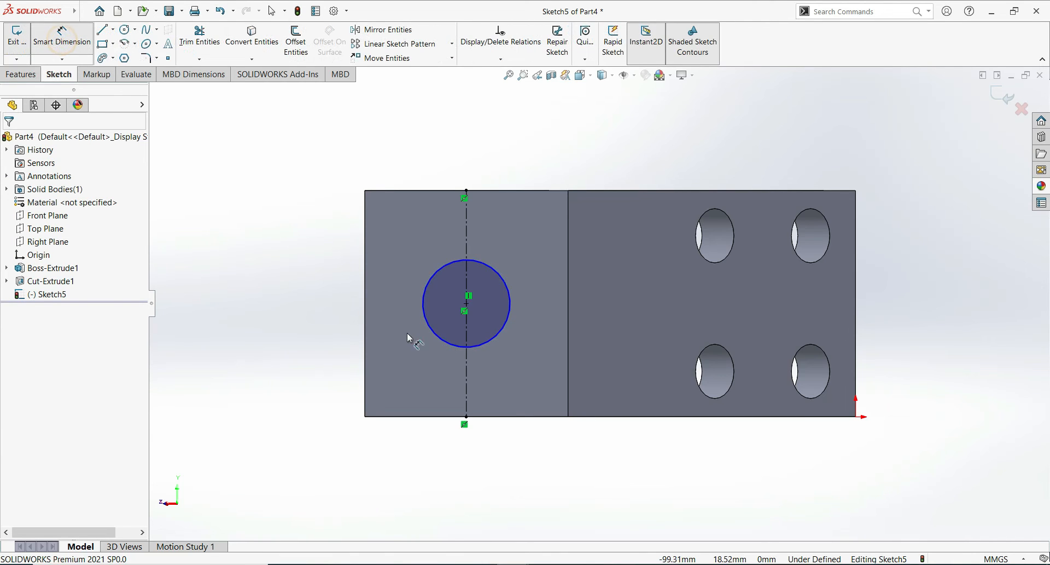
left_click(425, 324)
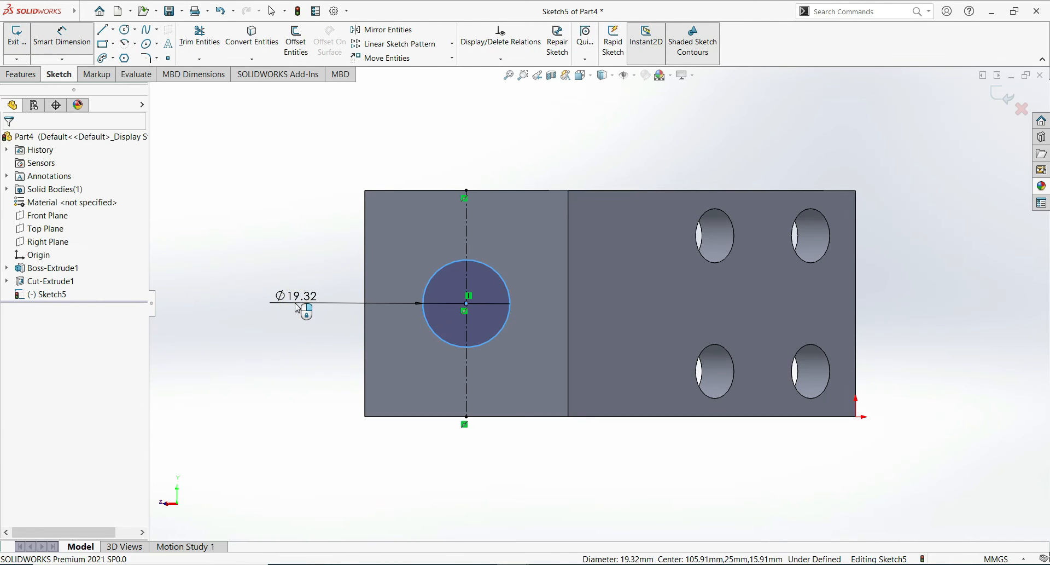
left_click(295, 308)
type("20")
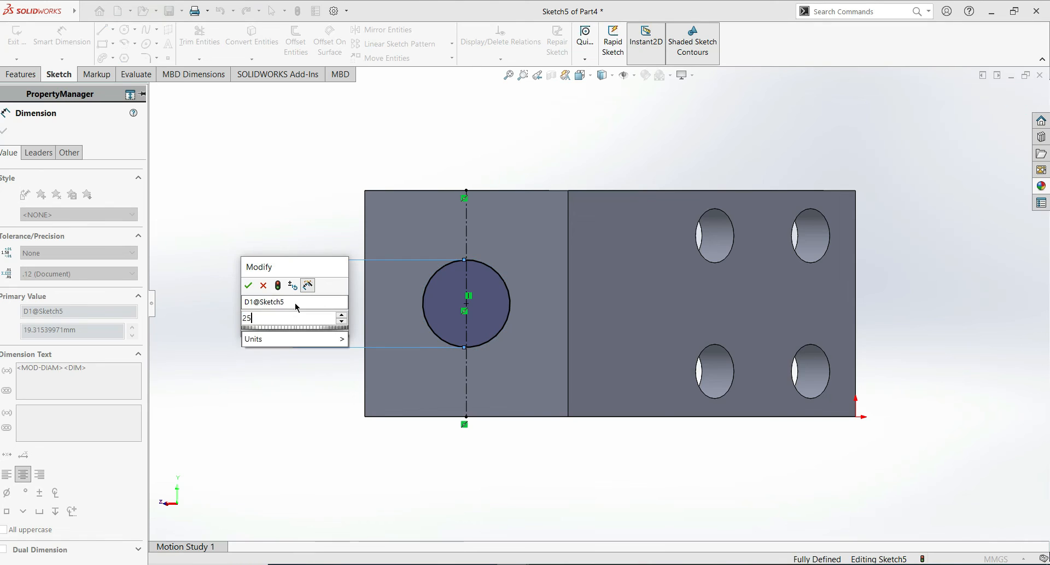
key("Return")
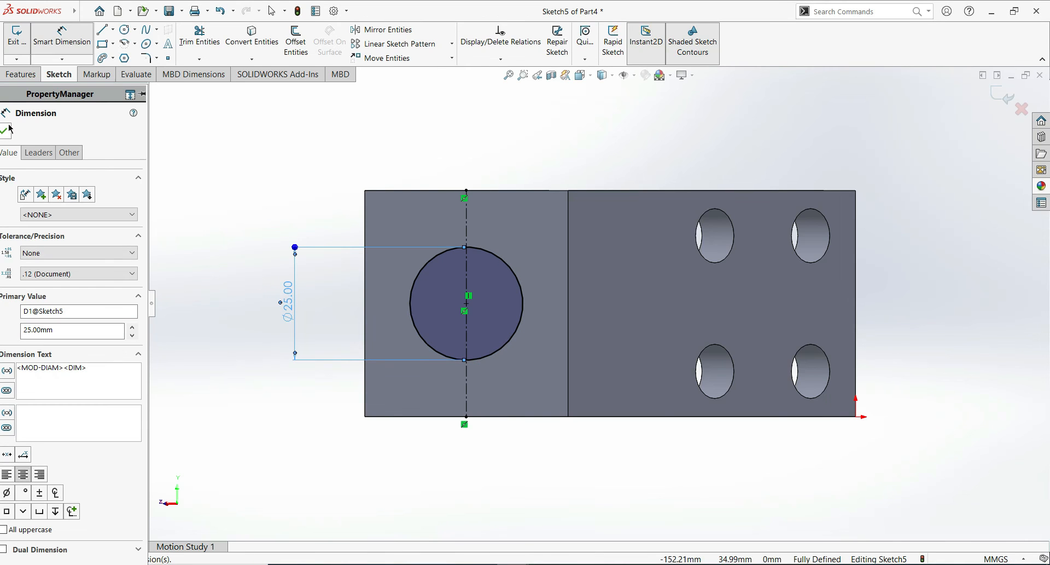
left_click(9, 129)
Cut the 25 mm circle through the angled arm with an Extruded Cut using the Through All end condition.
left_click(20, 75)
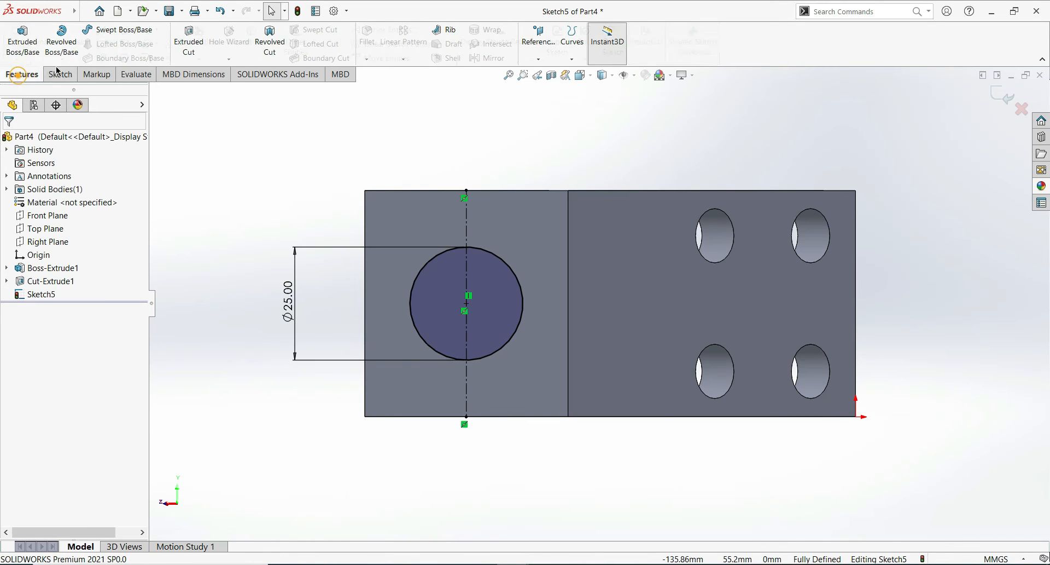
left_click(189, 46)
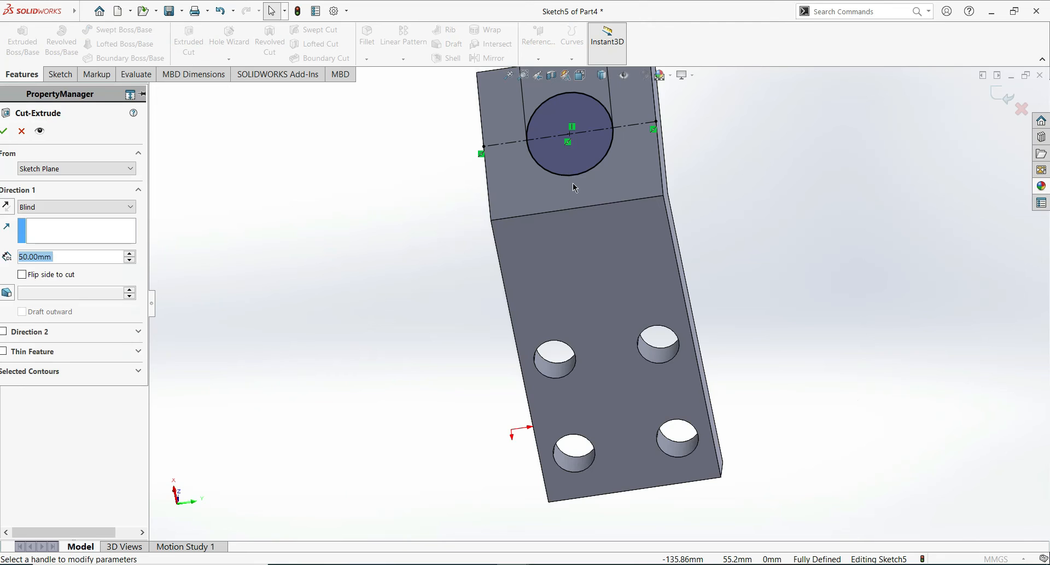
left_click(130, 206)
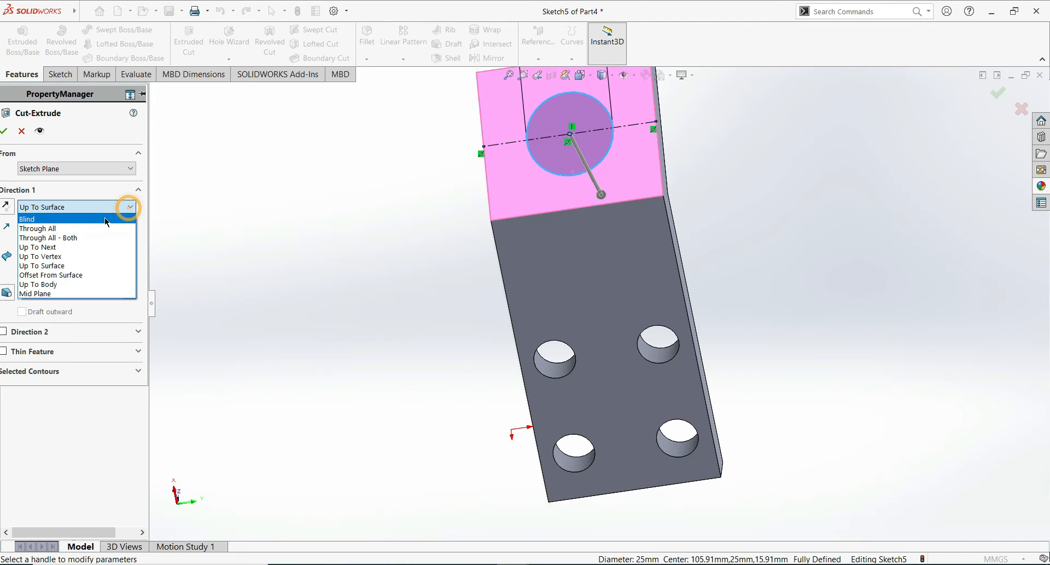
left_click(104, 228)
middle_click_drag(261, 296, 355, 318)
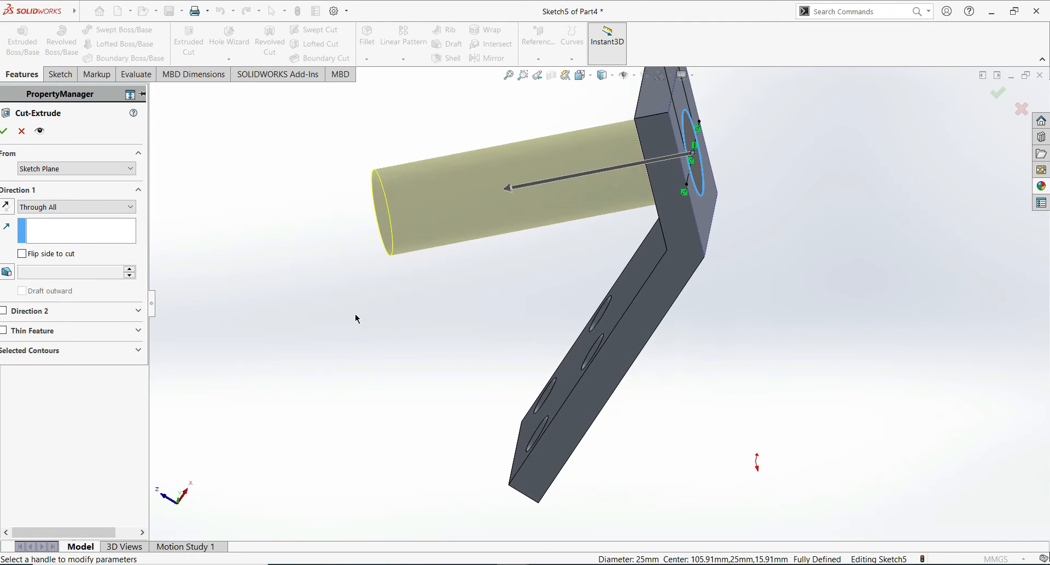
left_click(5, 133)
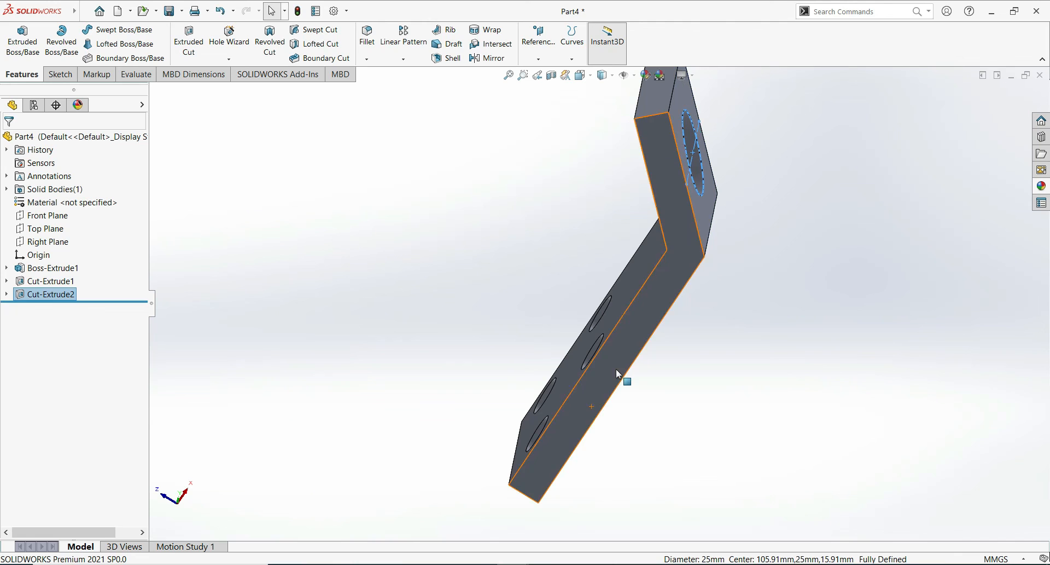
Fillet one short corner edge at the angled arm's free end with a 5 mm radius.
left_click(367, 59)
left_click(386, 72)
left_click(368, 43)
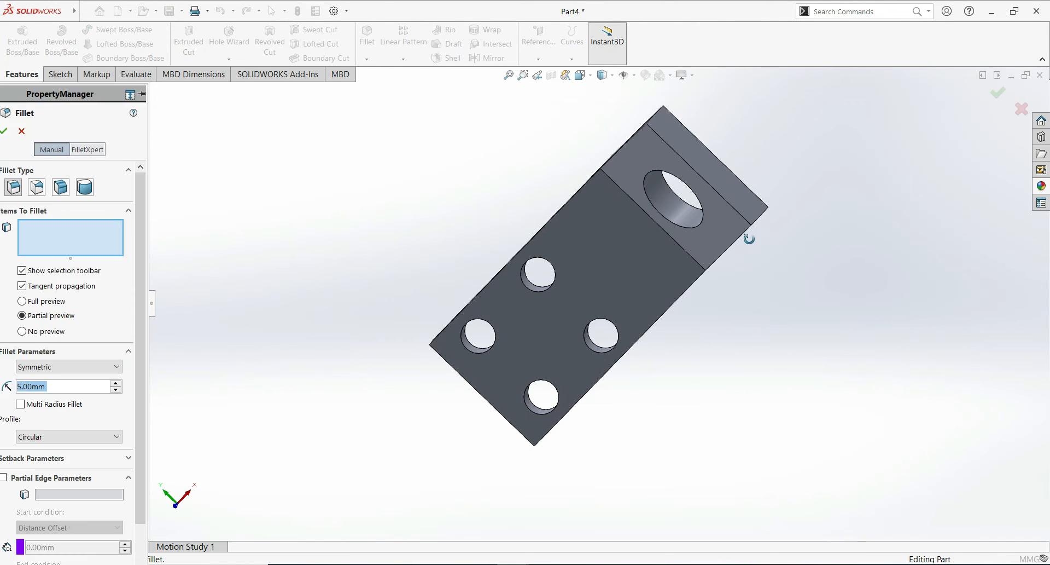
middle_click_drag(756, 239, 693, 232)
left_click(690, 220)
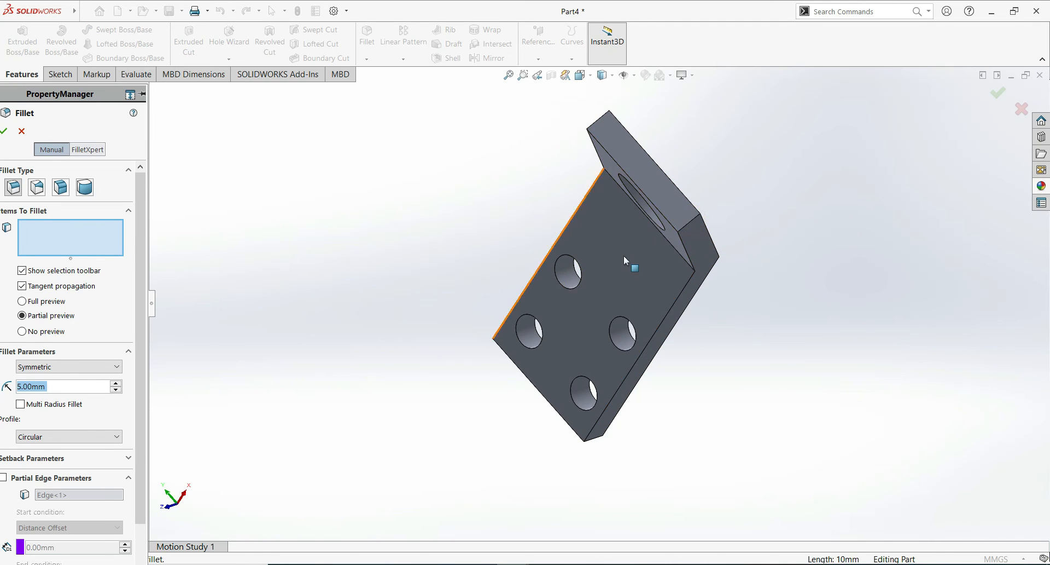
left_click(687, 222)
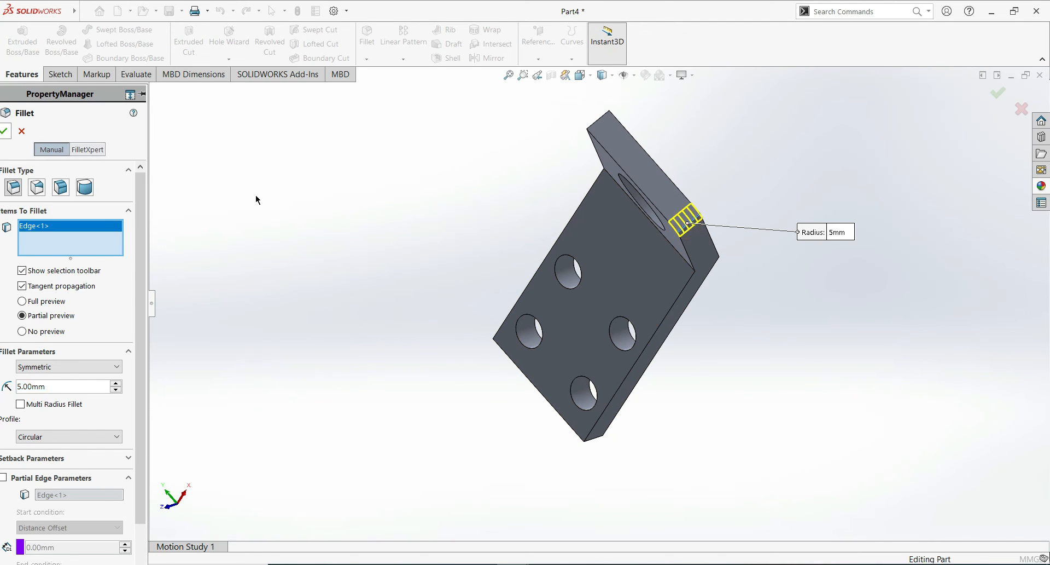
key("Return")
Fillet the opposite short corner edge at the angled arm's free end with a 5 mm radius.
middle_click_drag(497, 237, 652, 149)
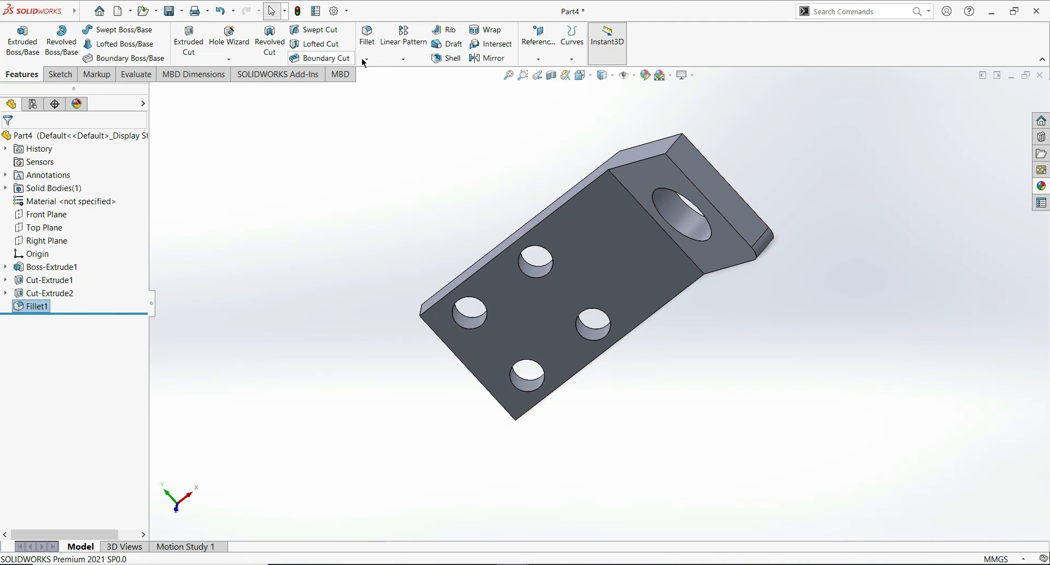
left_click(367, 39)
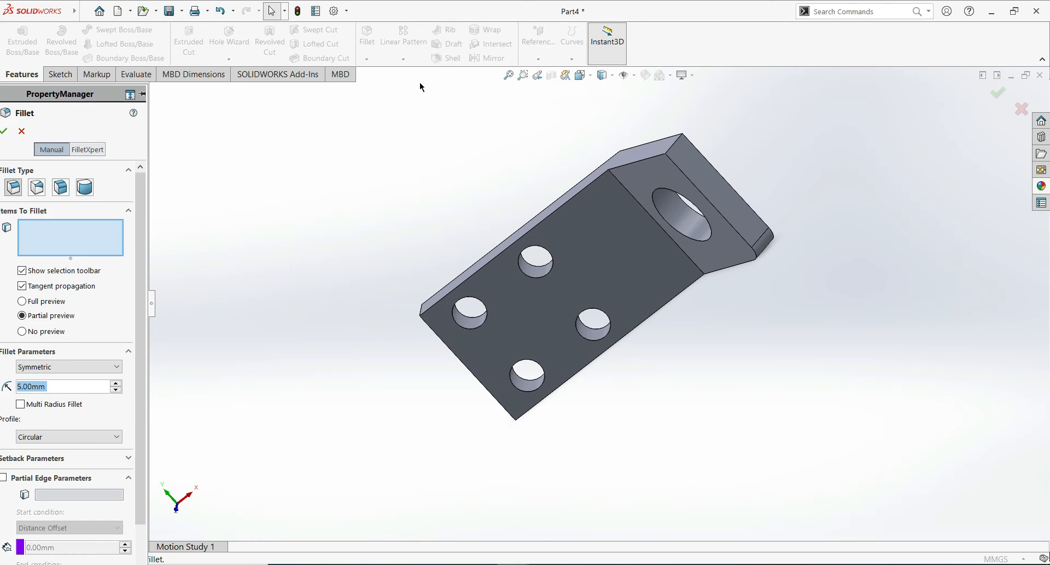
left_click(678, 143)
left_click(5, 132)
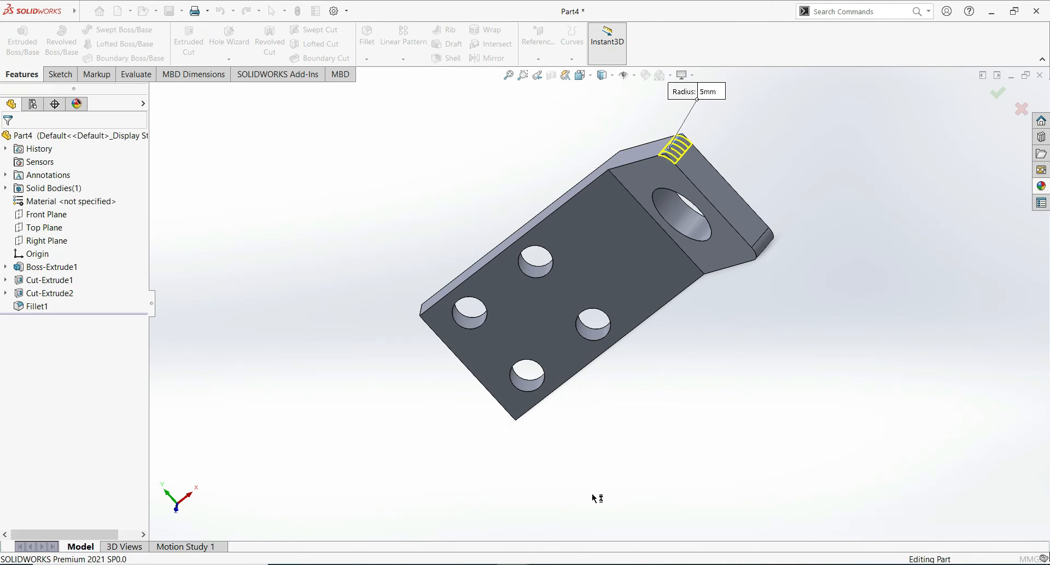
Fillet the outer bend edge between the two arms with a 5 mm radius.
middle_click_drag(618, 458, 747, 329)
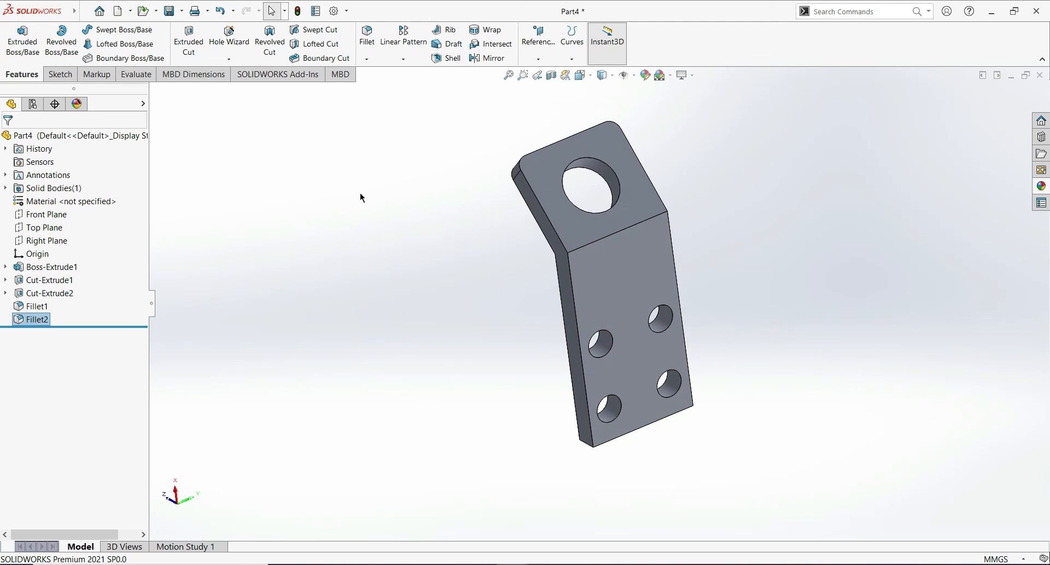
left_click(366, 59)
left_click(374, 77)
left_click(592, 244)
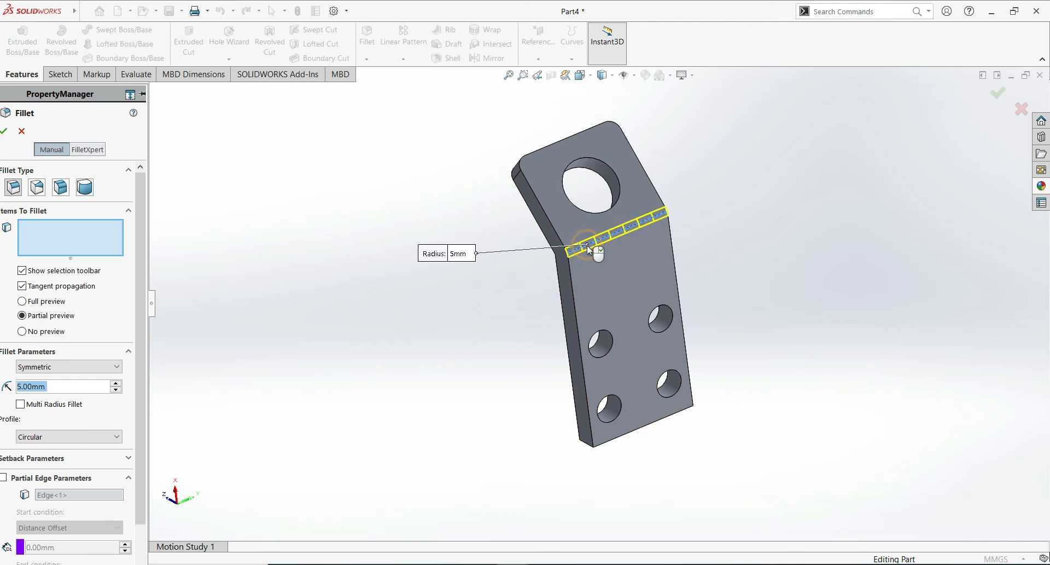
key("Return")
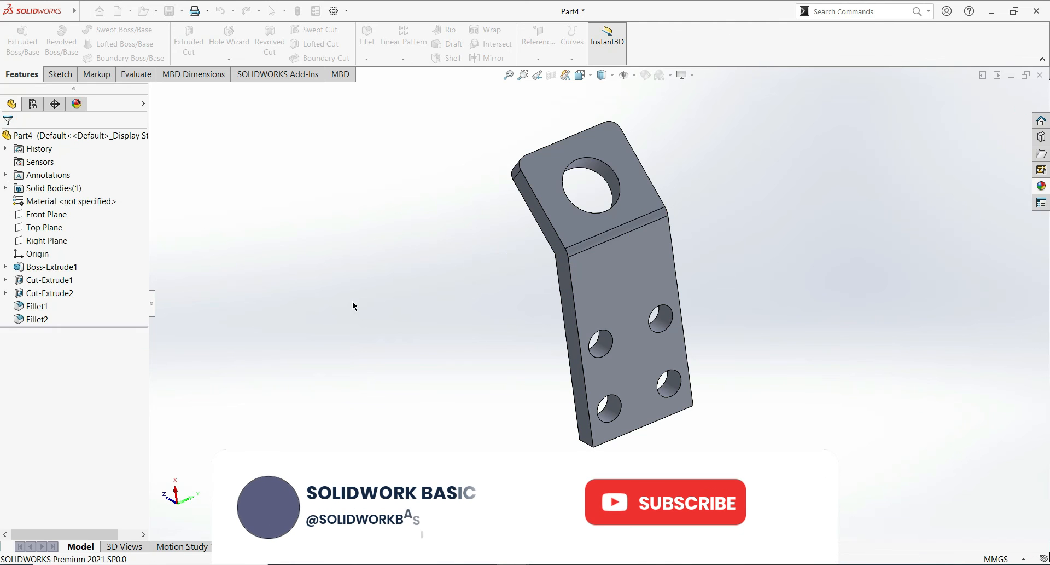
middle_click_drag(462, 320, 582, 282)
left_click(367, 59)
left_click(380, 87)
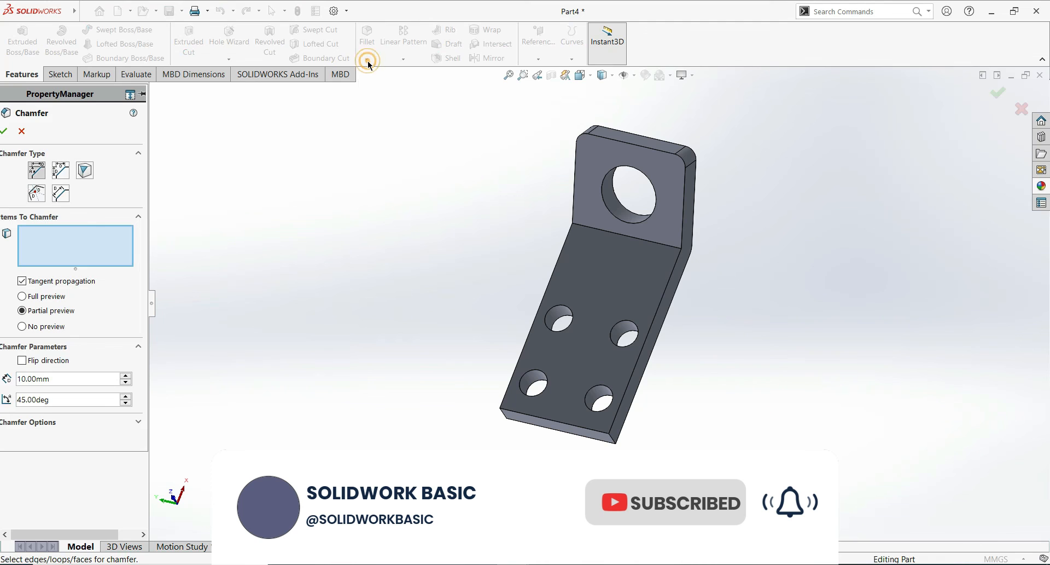
left_click(21, 127)
Fillet the inner bend edge between the two arms with a 5 mm radius.
left_click(368, 59)
left_click(371, 74)
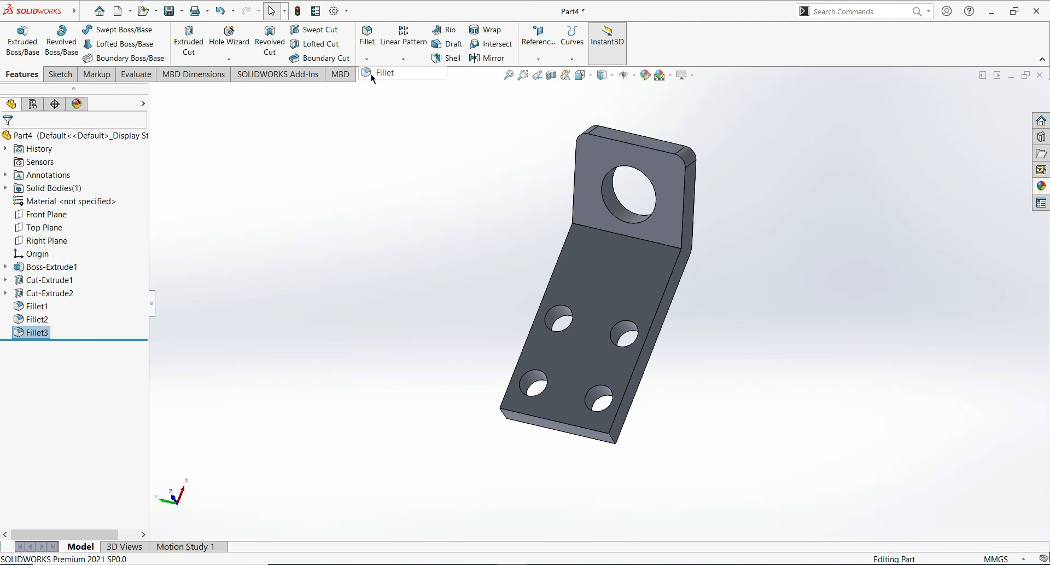
left_click(601, 233)
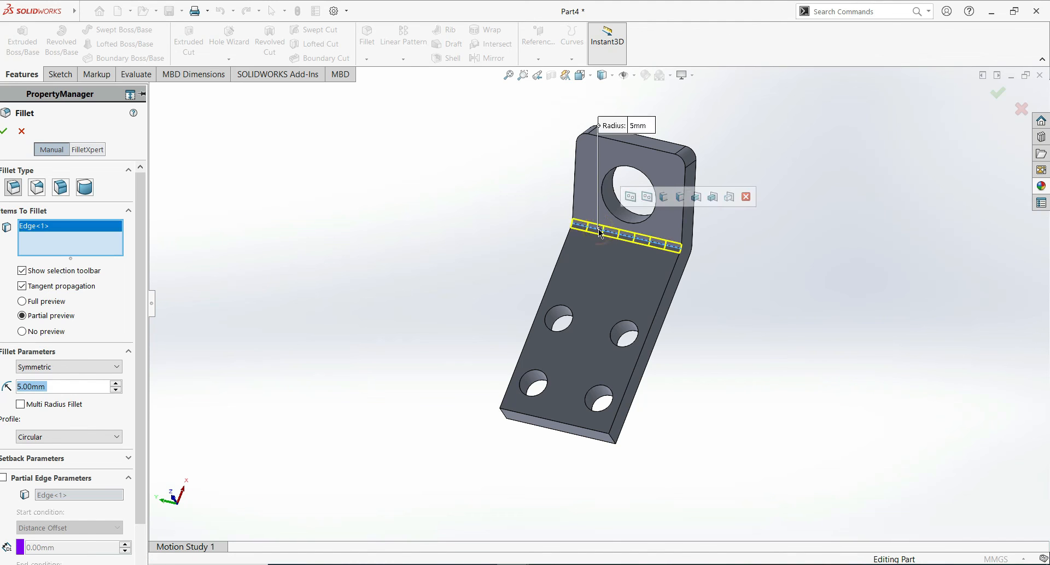
left_click(4, 132)
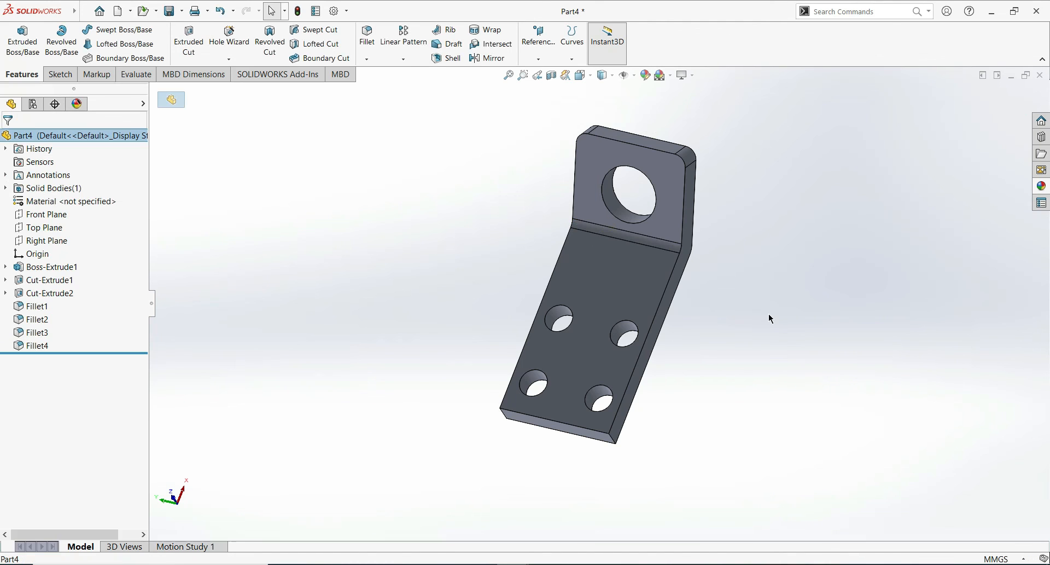
scroll(752, 319, "up", 1)
middle_click_drag(710, 310, 520, 221)
scroll(615, 265, "down", 3)
middle_click_drag(672, 284, 745, 271)
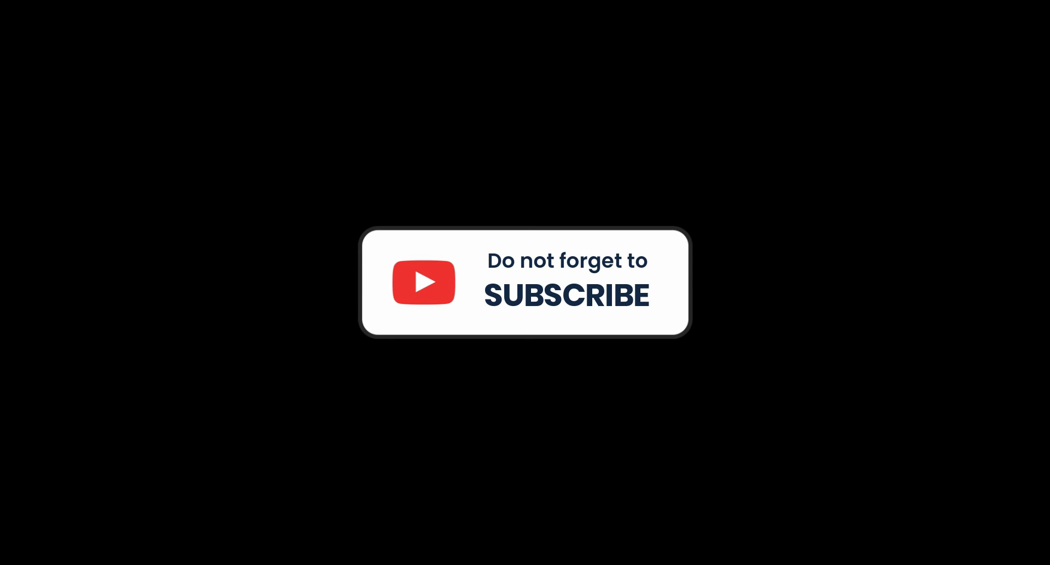